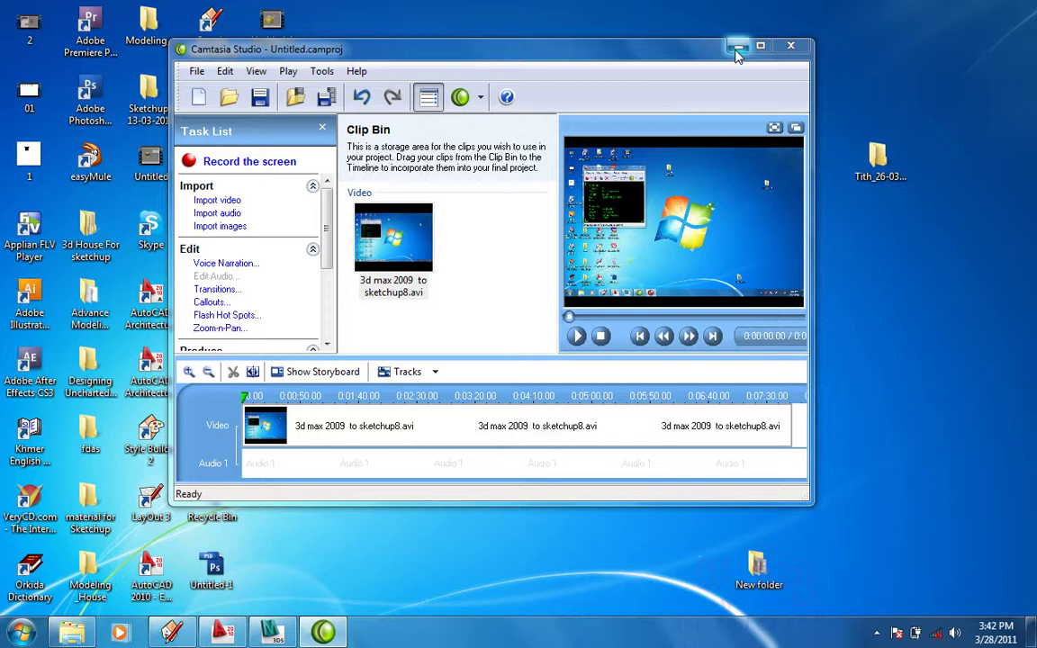
Start a Camtasia screen recording from the tray, hide the Recorder, and bring SketchUp's house model forward
left_click(736, 49)
left_click(877, 634)
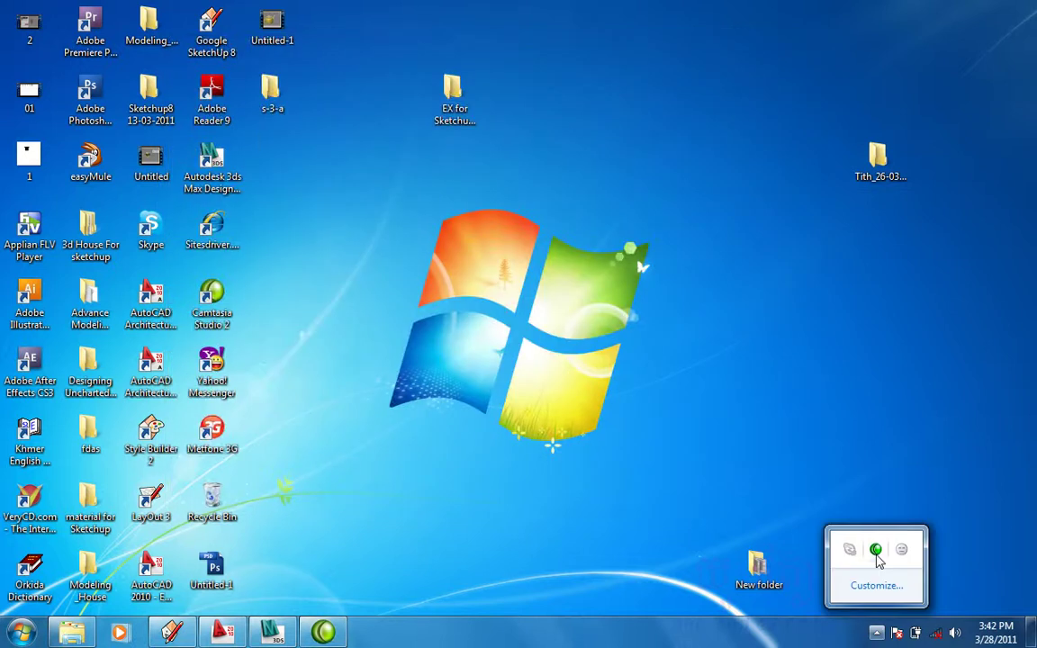
left_click(877, 554)
left_click(877, 554)
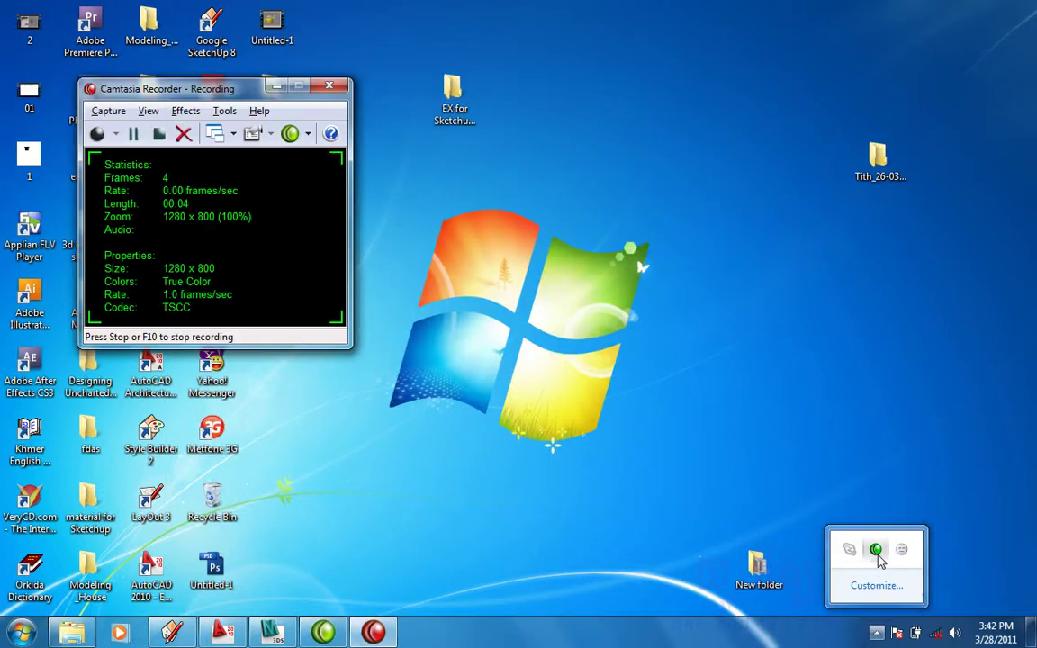
left_click(277, 87)
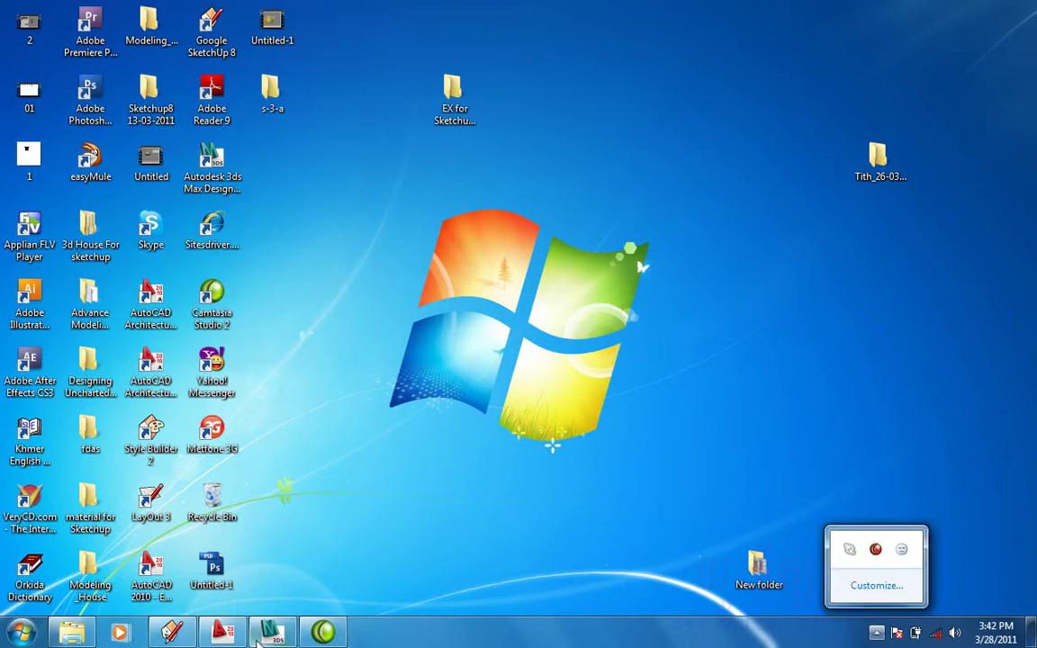
left_click(185, 635)
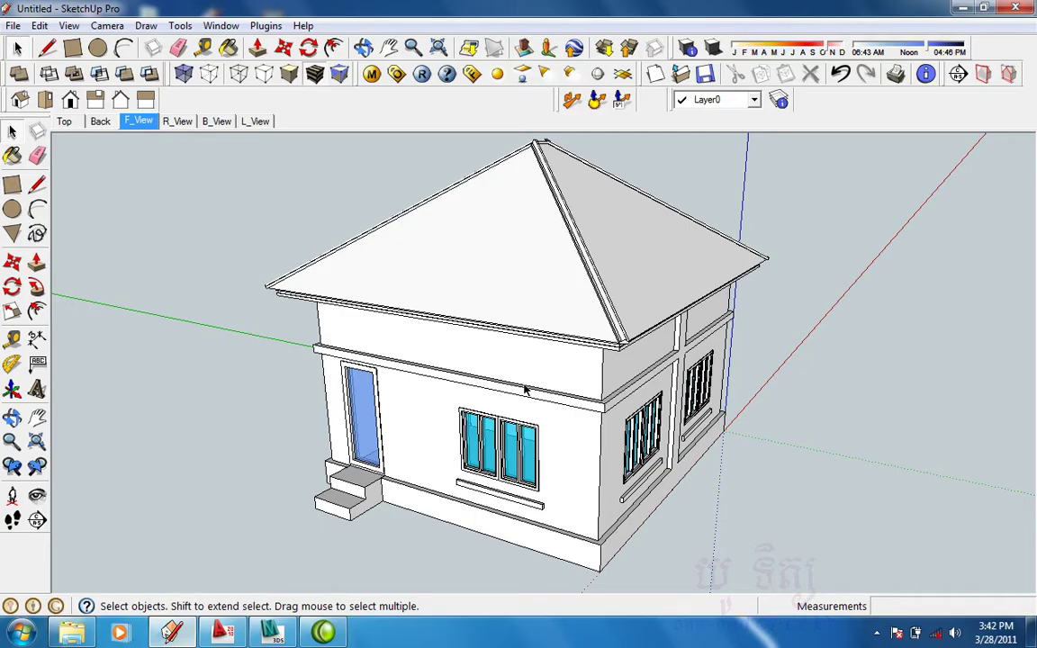
Look over the house by orbiting and switching between the Top and F_View scenes
scroll(577, 394, "up", 1)
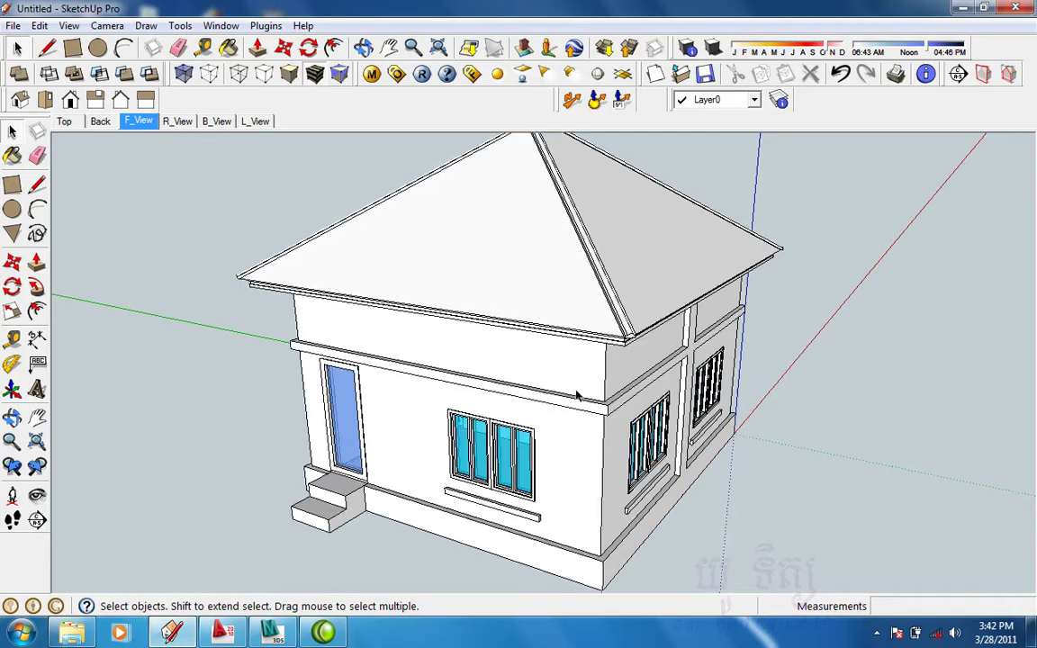
mouse_move(577, 394)
middle_mouse_down()
mouse_move(545, 396)
mouse_move(557, 398)
middle_mouse_up()
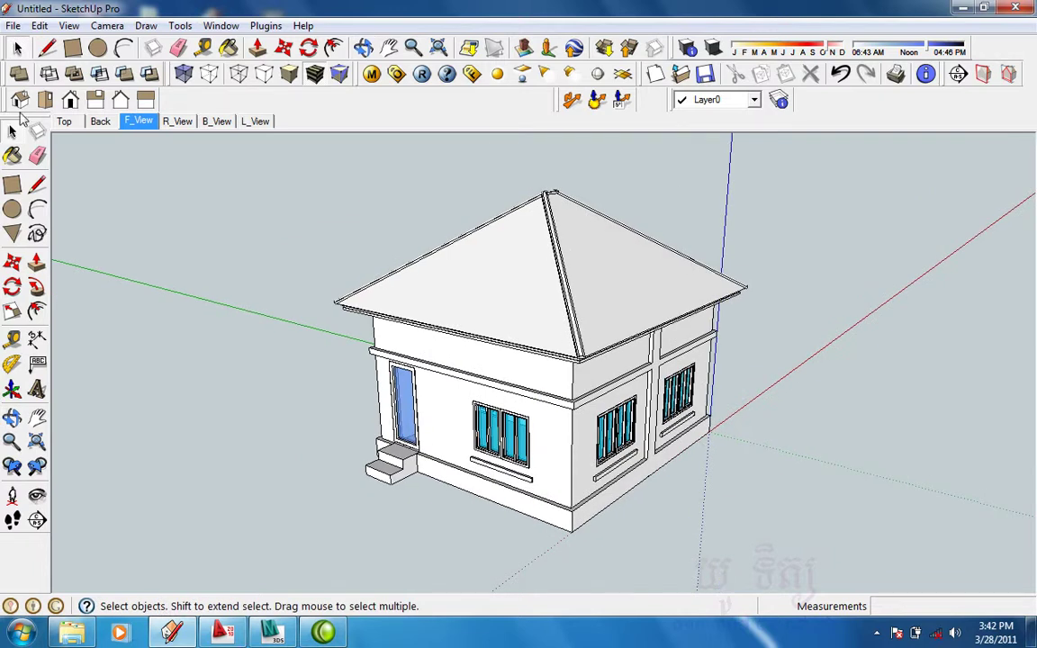
left_click(67, 122)
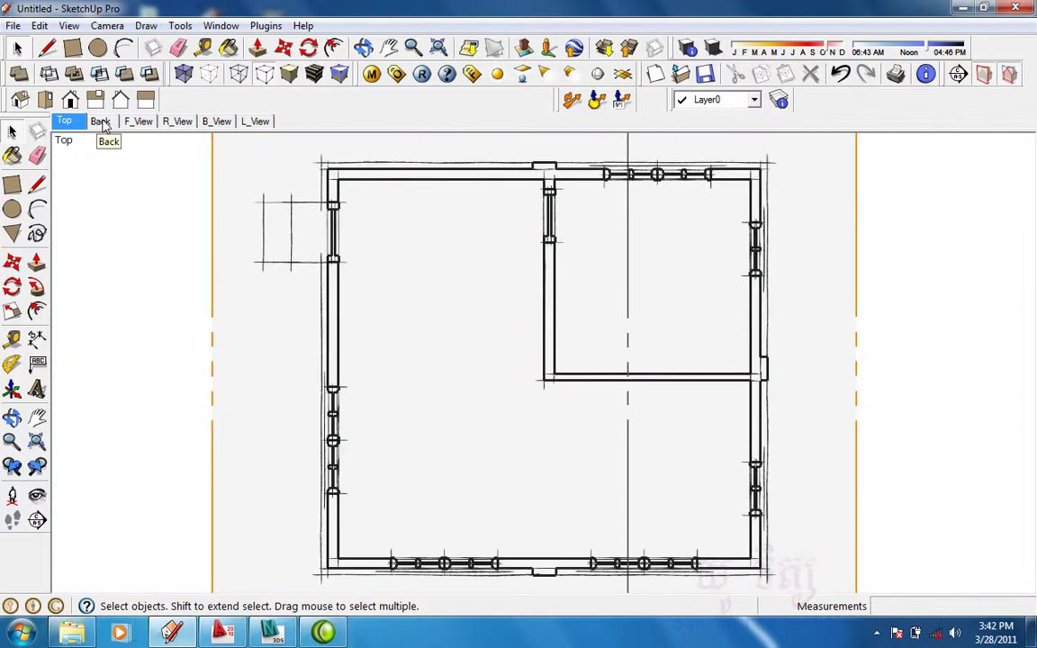
left_click(139, 120)
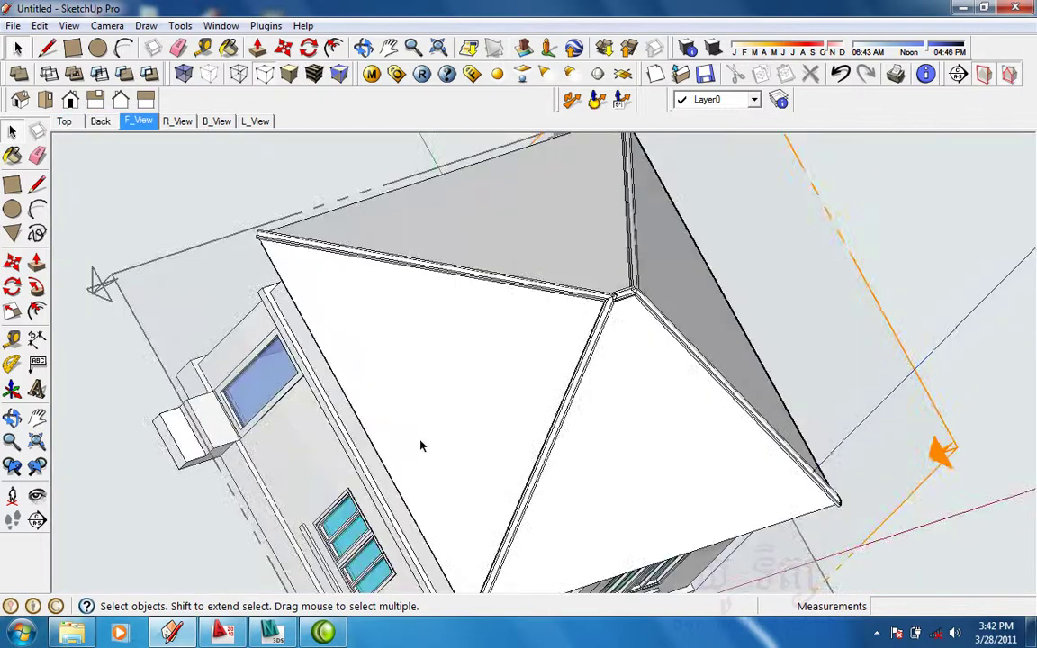
middle_click_drag(420, 445, 447, 283)
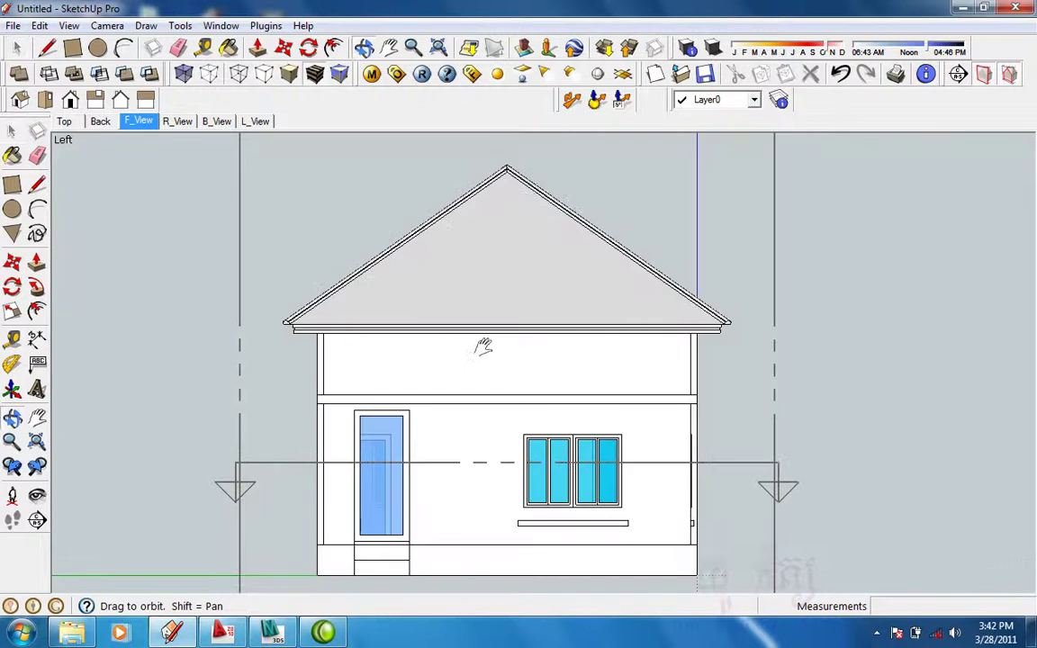
middle_click_drag(483, 346, 471, 338, "shift")
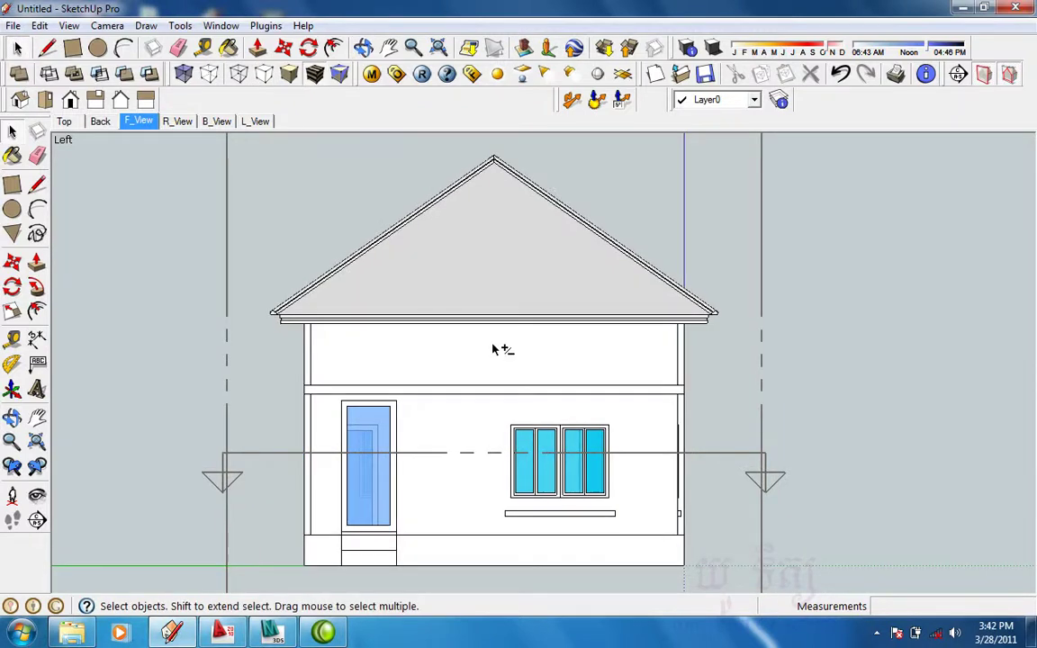
Switch to an isometric view, zoom extents, clear the section outline, then bring up File > Export
key("F8")
key("shift+z")
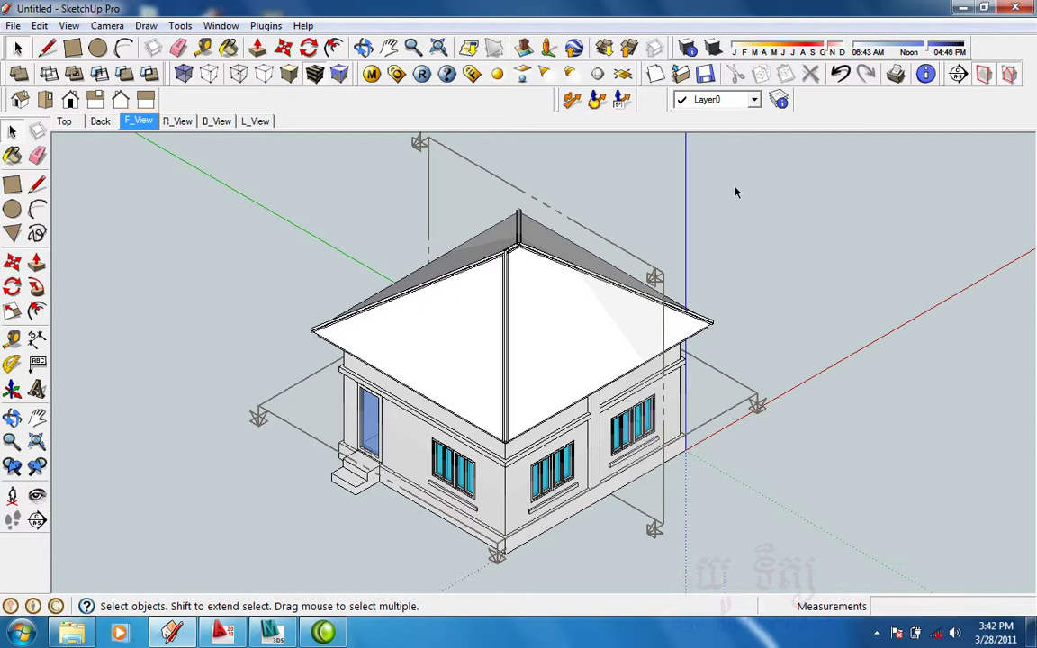
left_click(1012, 76)
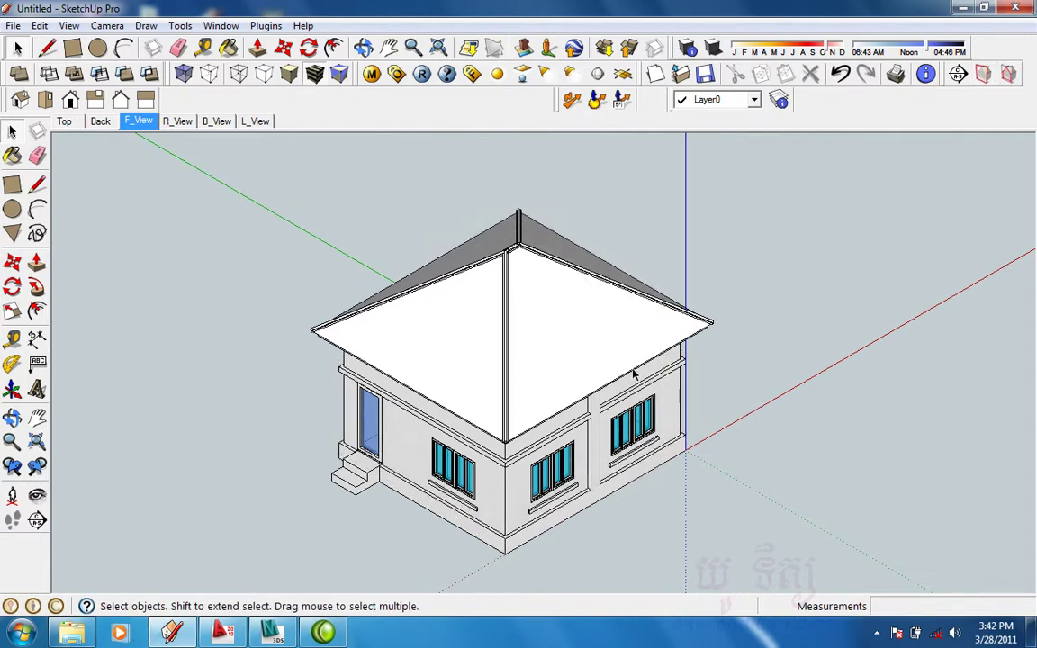
scroll(633, 375, "up", 2)
mouse_move(633, 374)
middle_mouse_down()
mouse_move(653, 329)
mouse_move(524, 373)
middle_mouse_up()
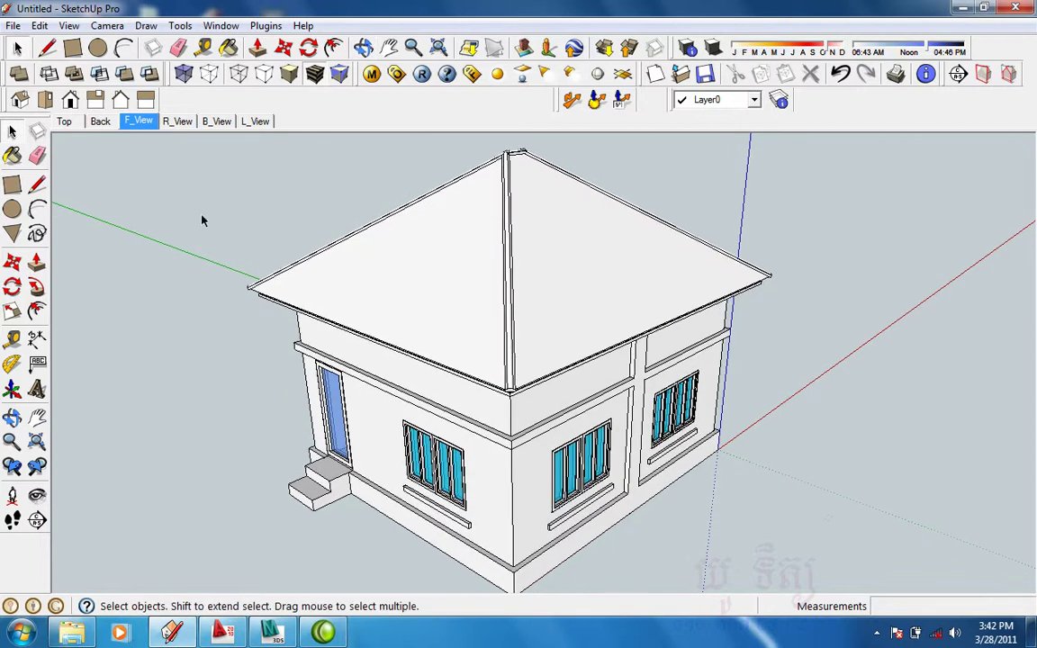
left_click(14, 25)
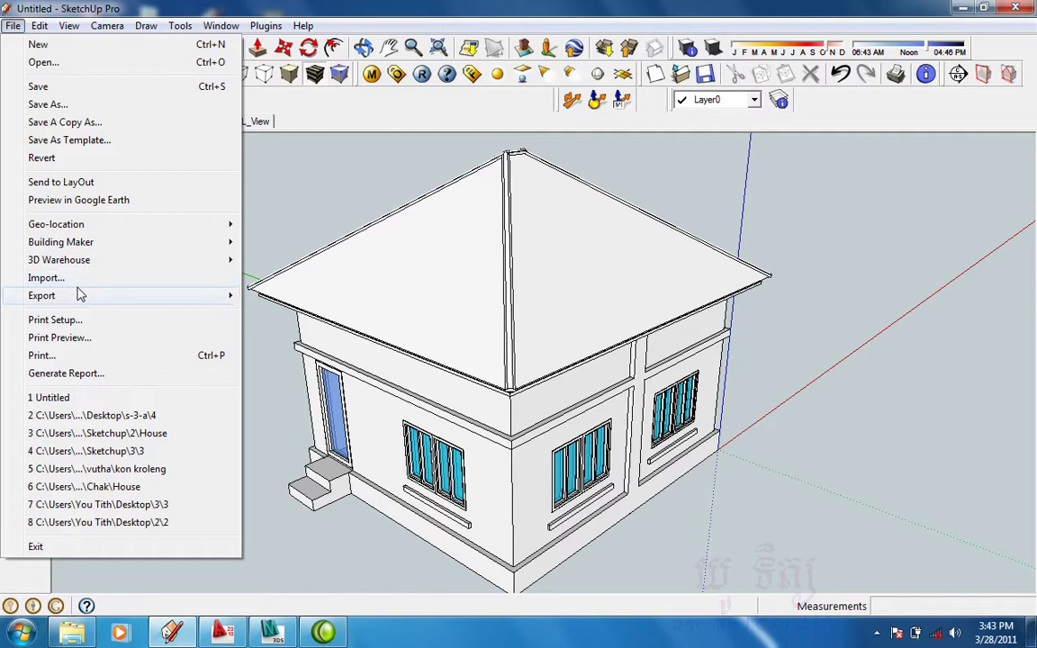
mouse_move(42, 295)
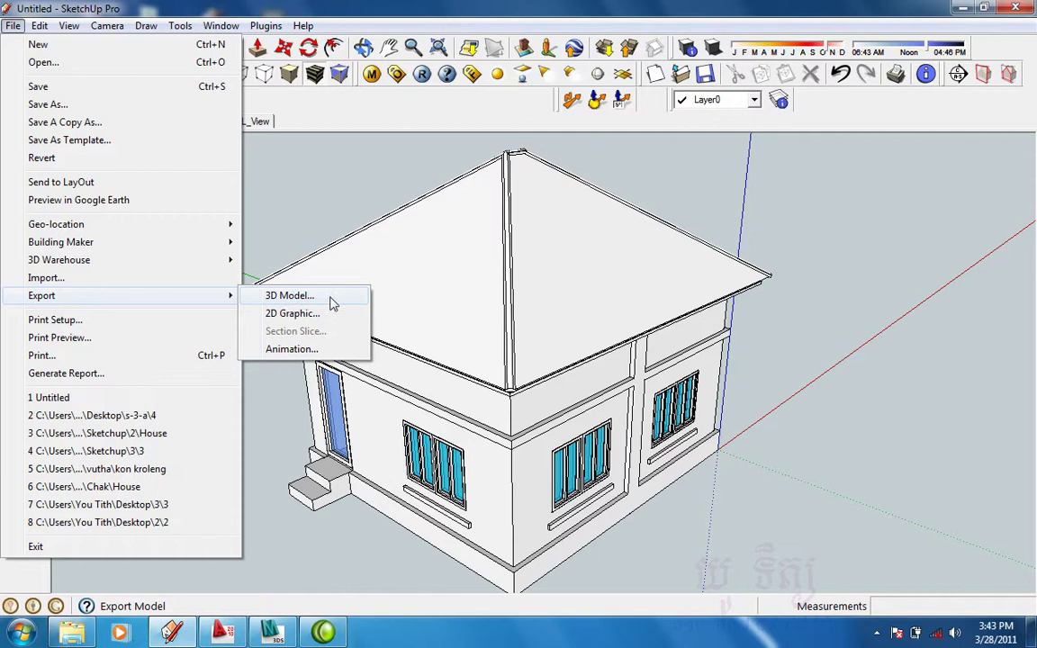
Export as a 3D Model with type 3DS File (*.3ds) and bring up its export options
left_click(331, 303)
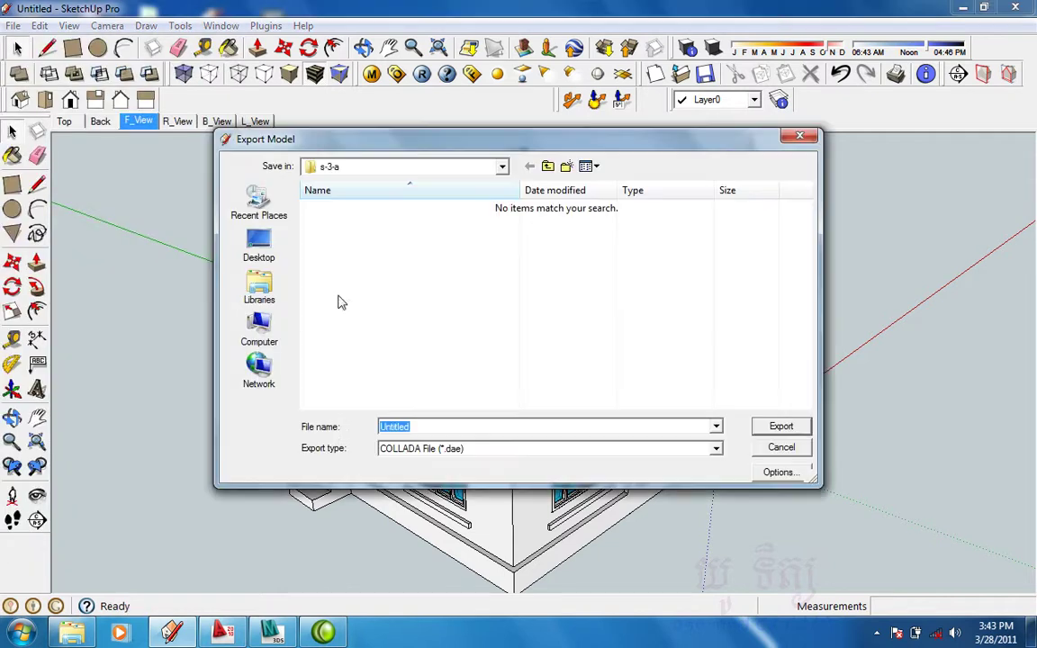
left_click(520, 448)
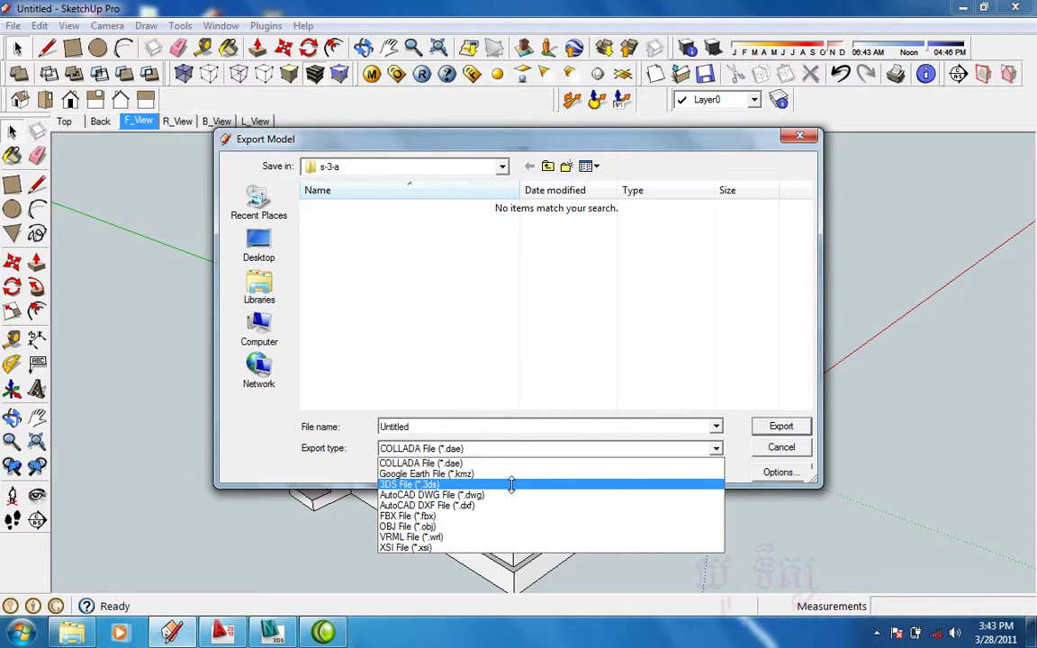
left_click(510, 485)
left_click(776, 471)
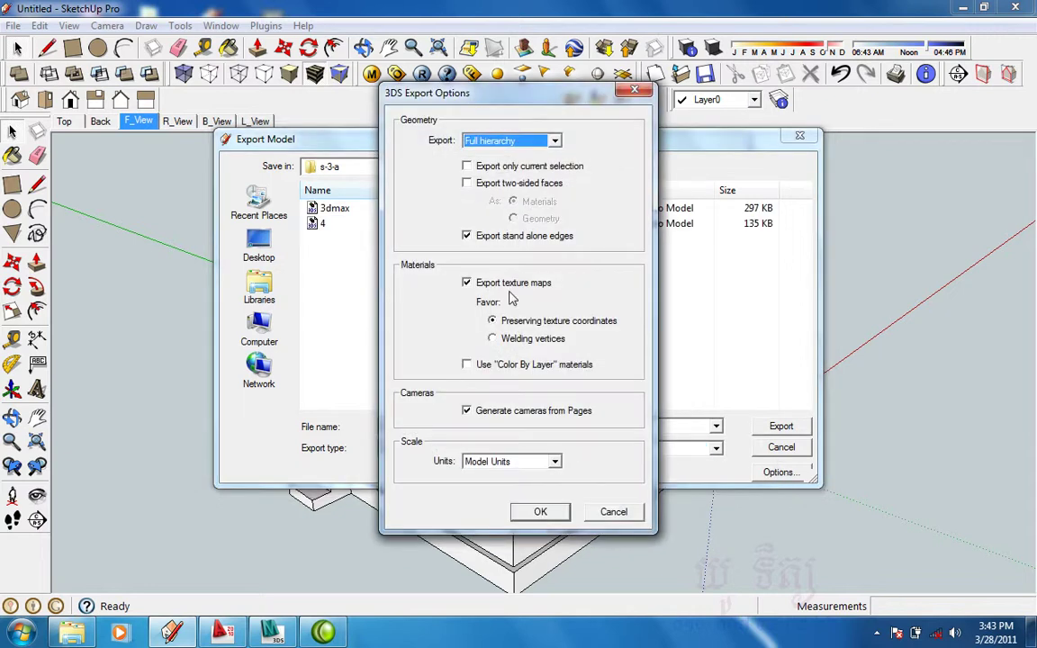
left_click(553, 463)
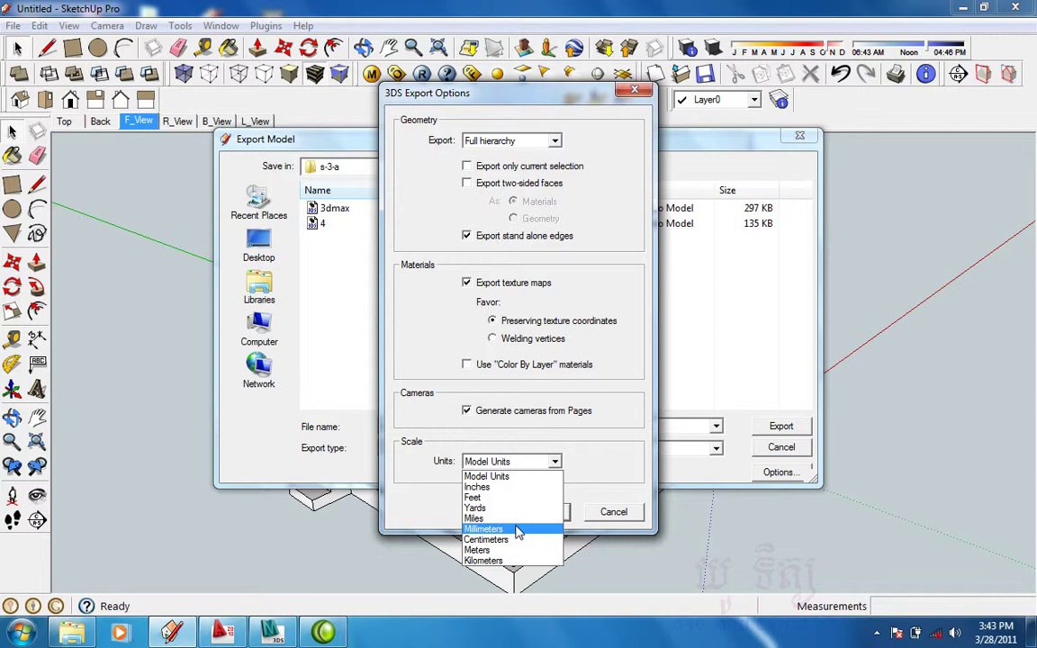
left_click(619, 431)
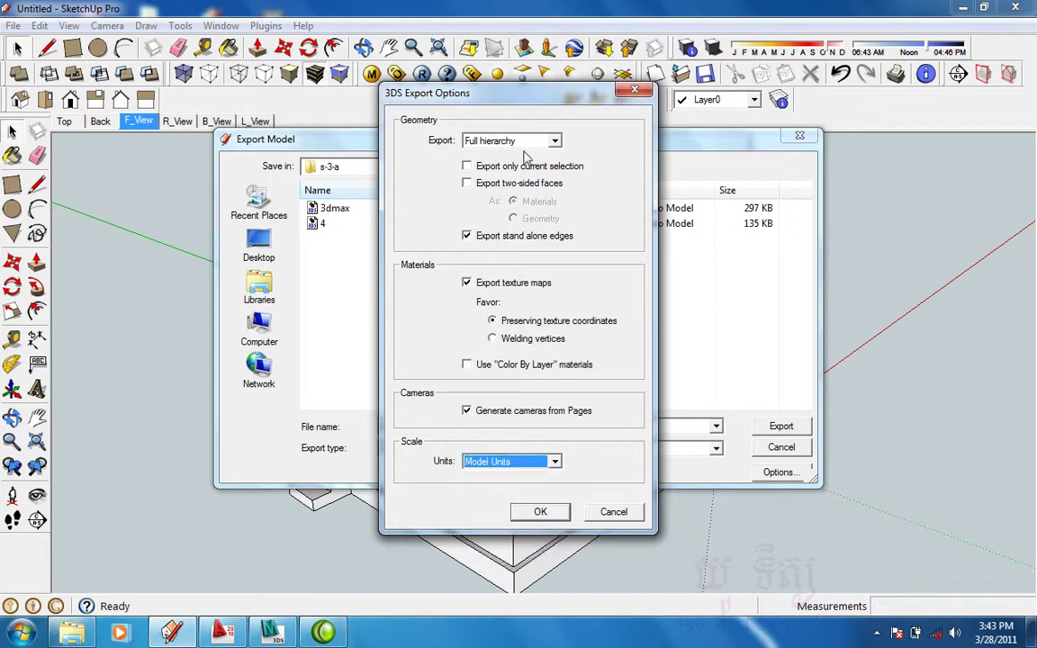
left_click(553, 142)
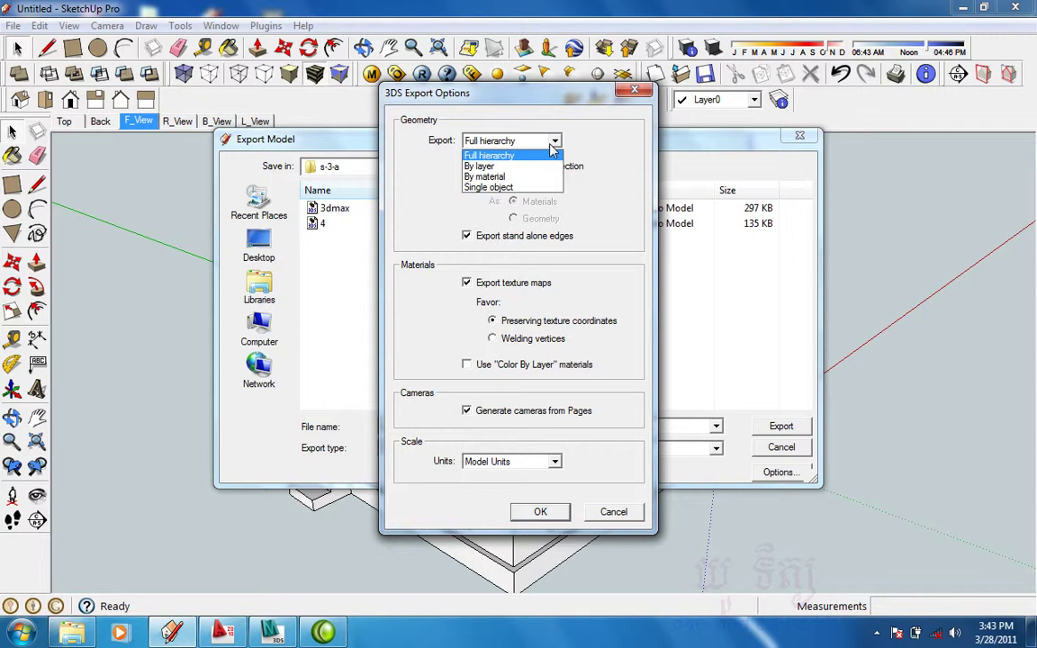
left_click(552, 148)
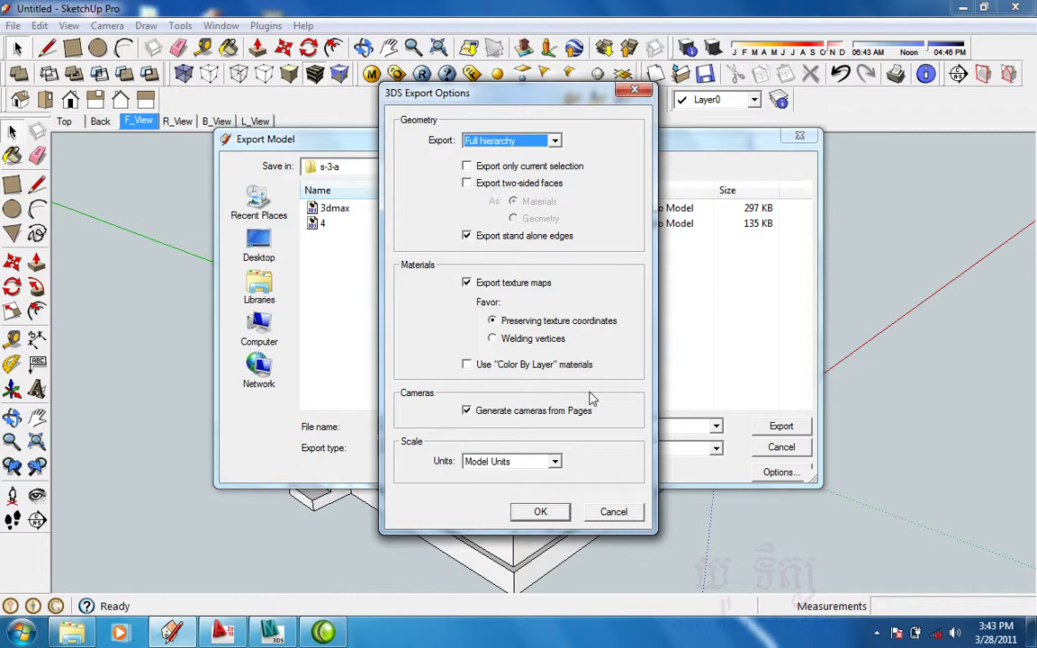
mouse_move(430, 101)
left_mouse_down()
mouse_move(558, 126)
mouse_move(538, 191)
mouse_move(528, 88)
left_mouse_up()
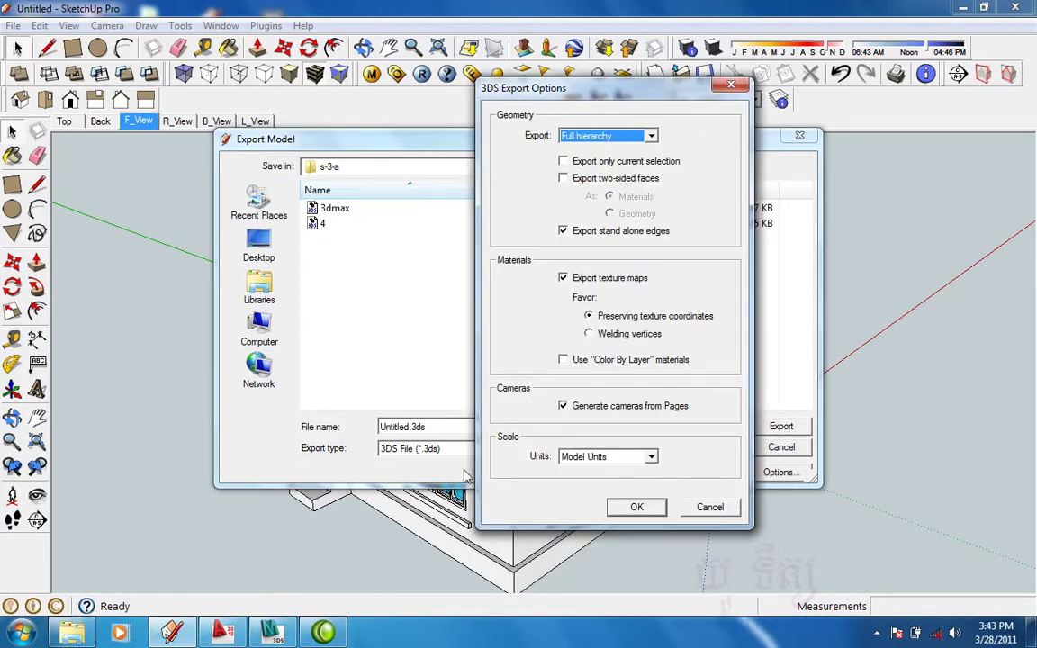
Keep Full hierarchy geometry and set the 3DS export units to Millimeters
left_click(650, 137)
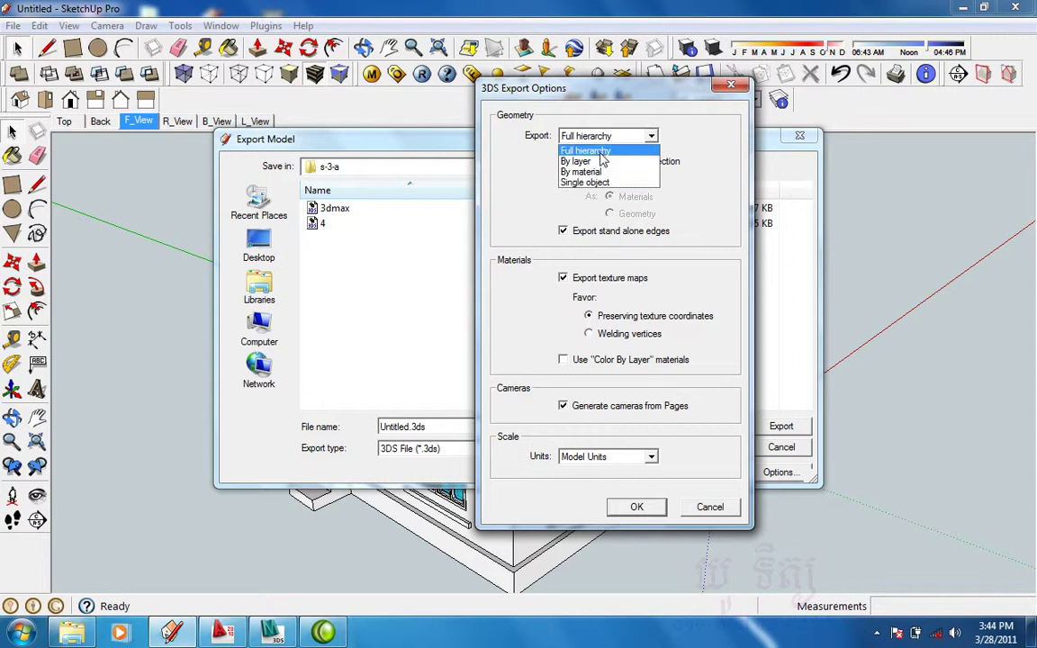
left_click(603, 151)
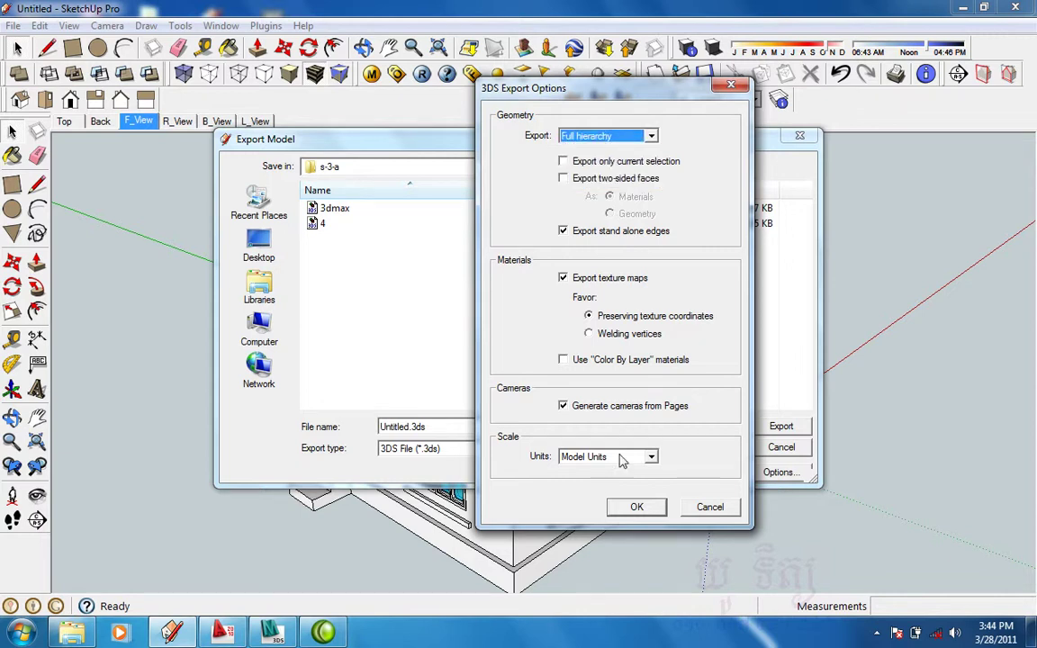
left_click(620, 458)
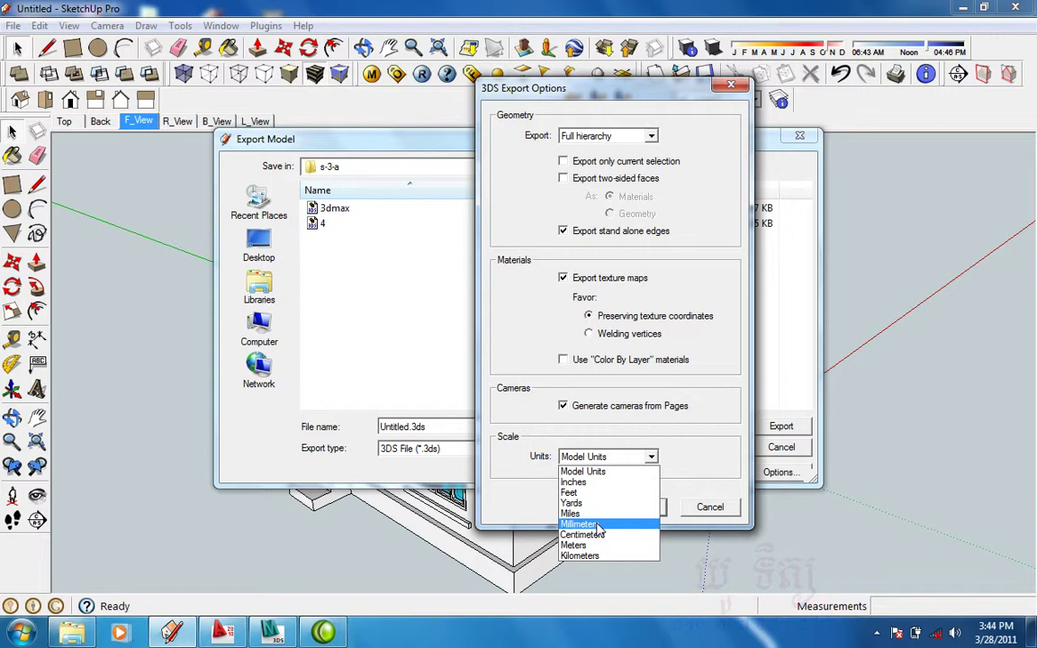
left_click(598, 528)
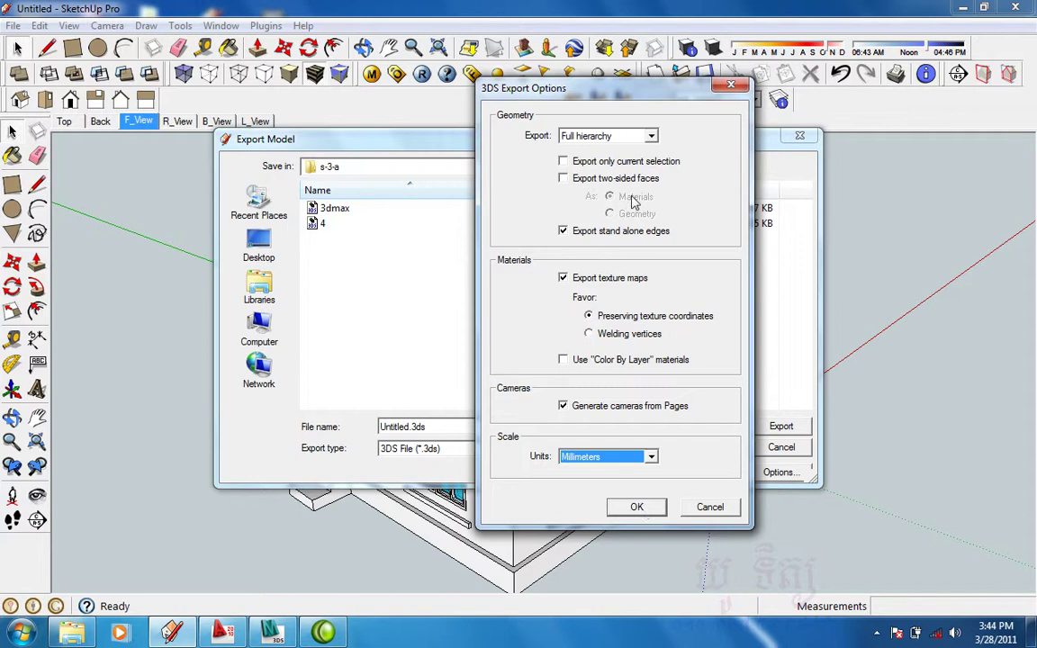
left_click(608, 136)
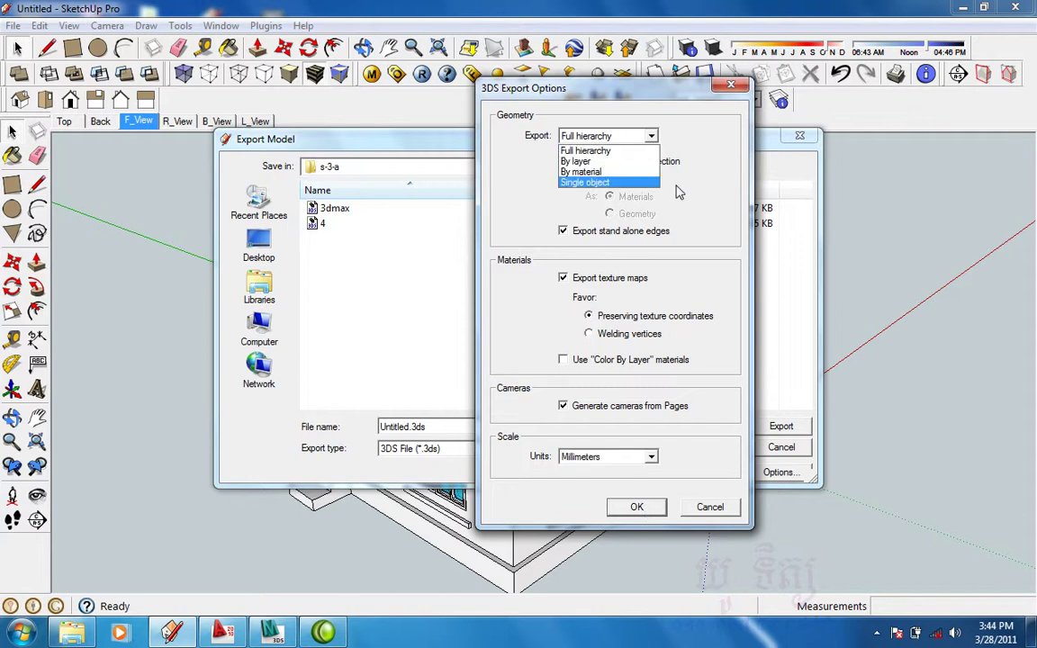
left_click(677, 192)
Export the house to Untitled.3ds and close the export results summary
left_click(649, 509)
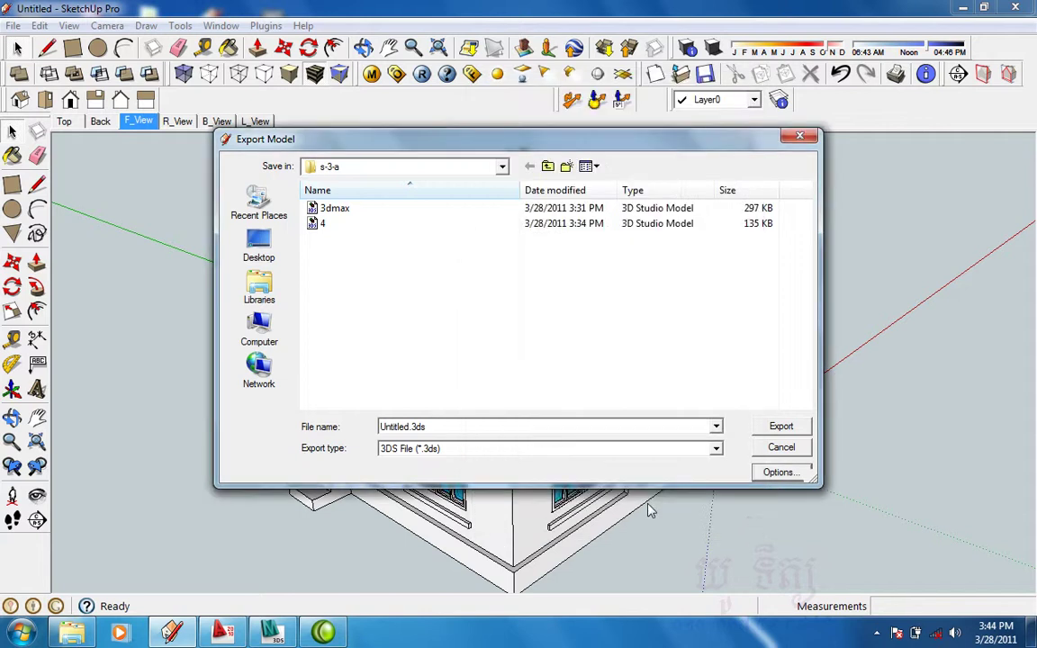
left_click(775, 426)
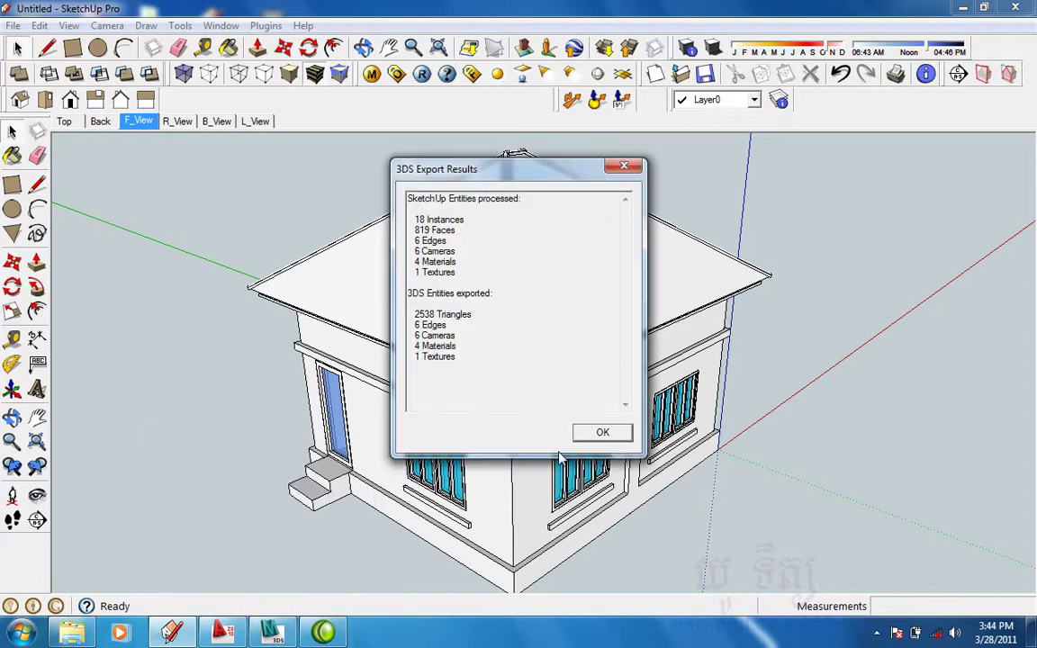
key("Return")
Reset 3ds Max to an empty scene, discarding the chair scene without saving
left_click(271, 632)
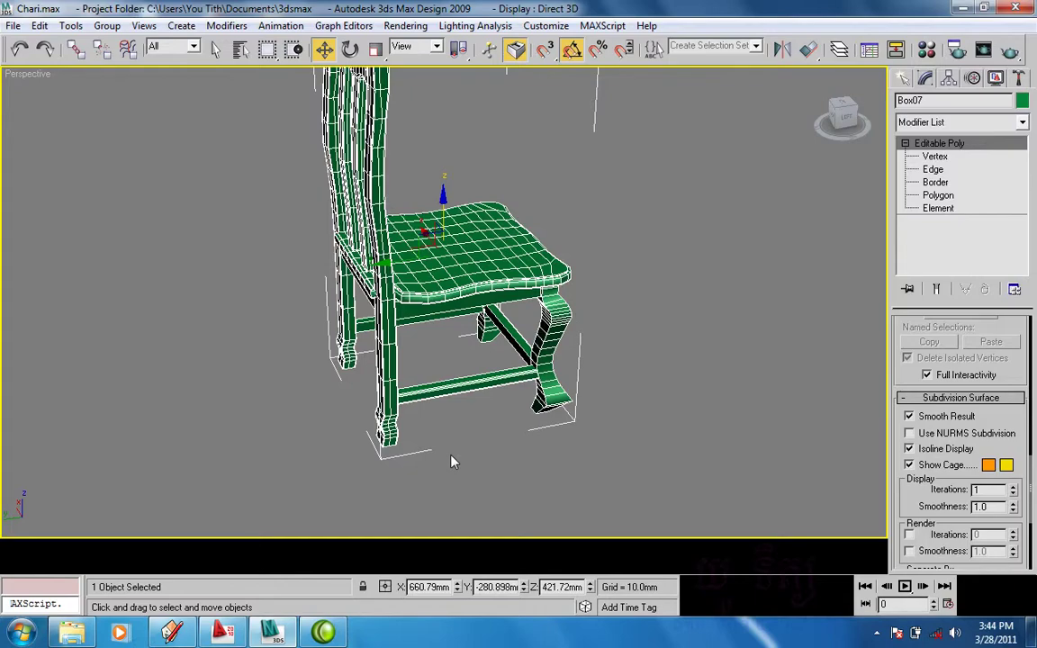
left_click(14, 25)
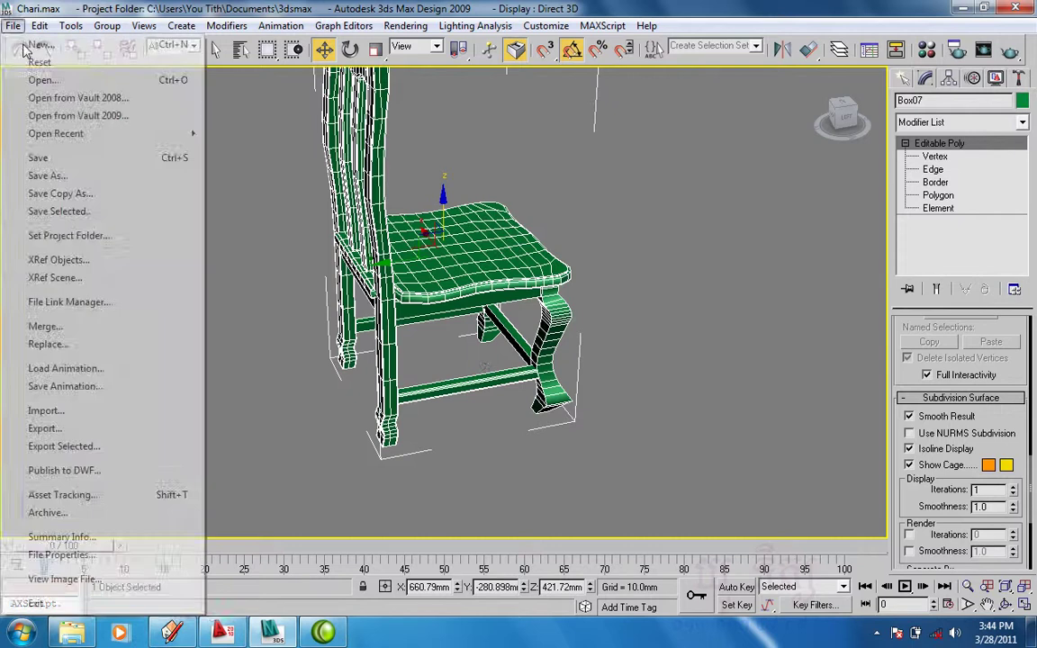
left_click(32, 60)
left_click(533, 367)
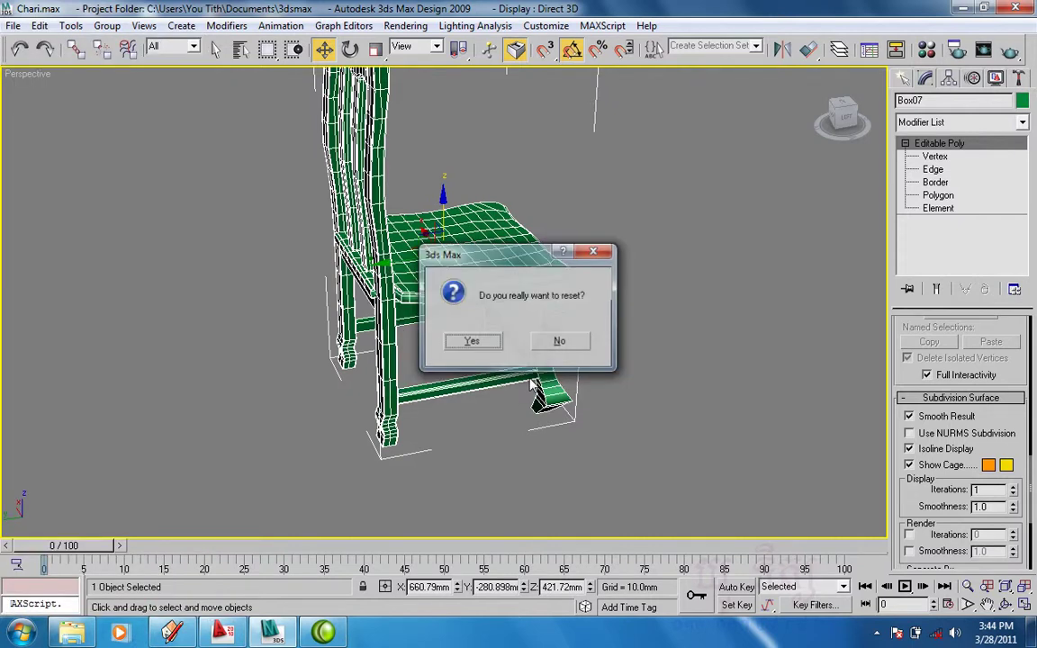
left_click(472, 343)
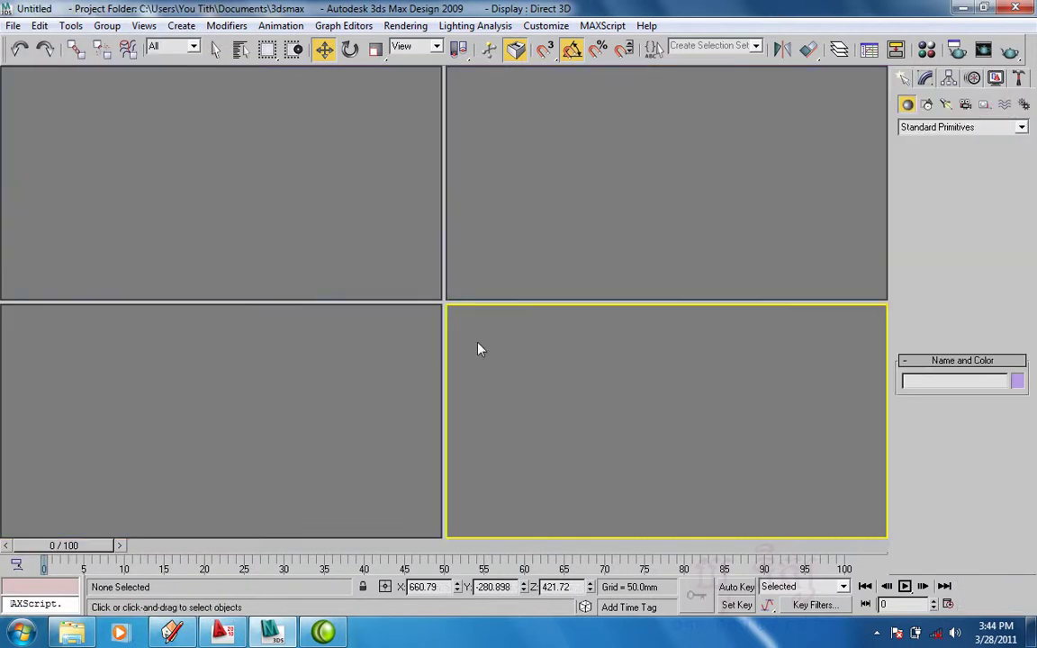
Apply the two-pane vertical layout with Top left and an orbited Perspective right
right_click(468, 315)
left_click(501, 483)
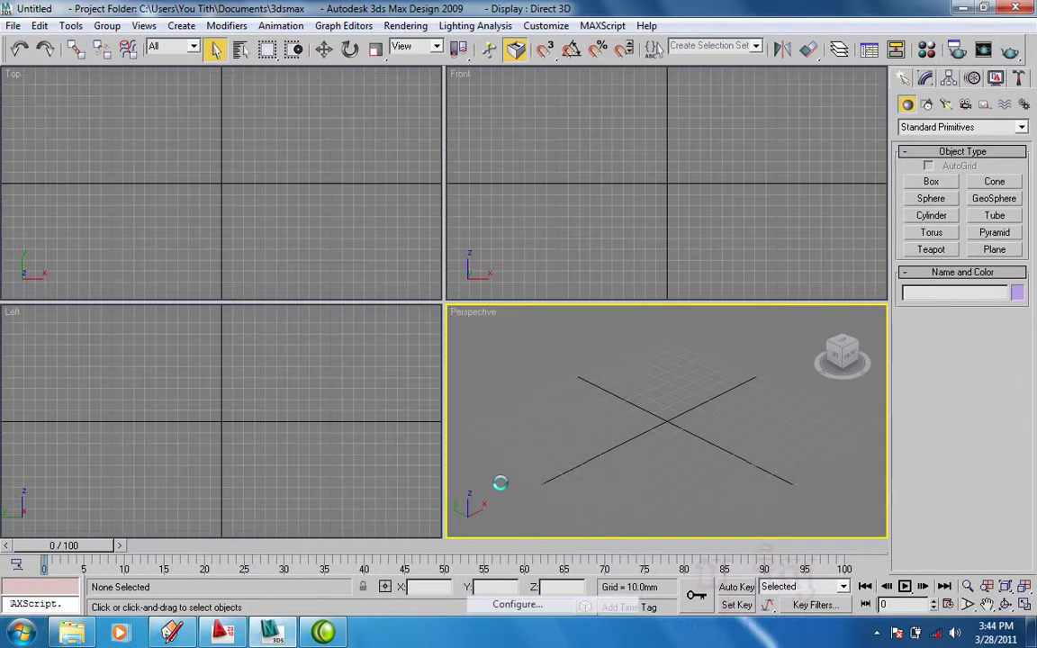
left_click(437, 161)
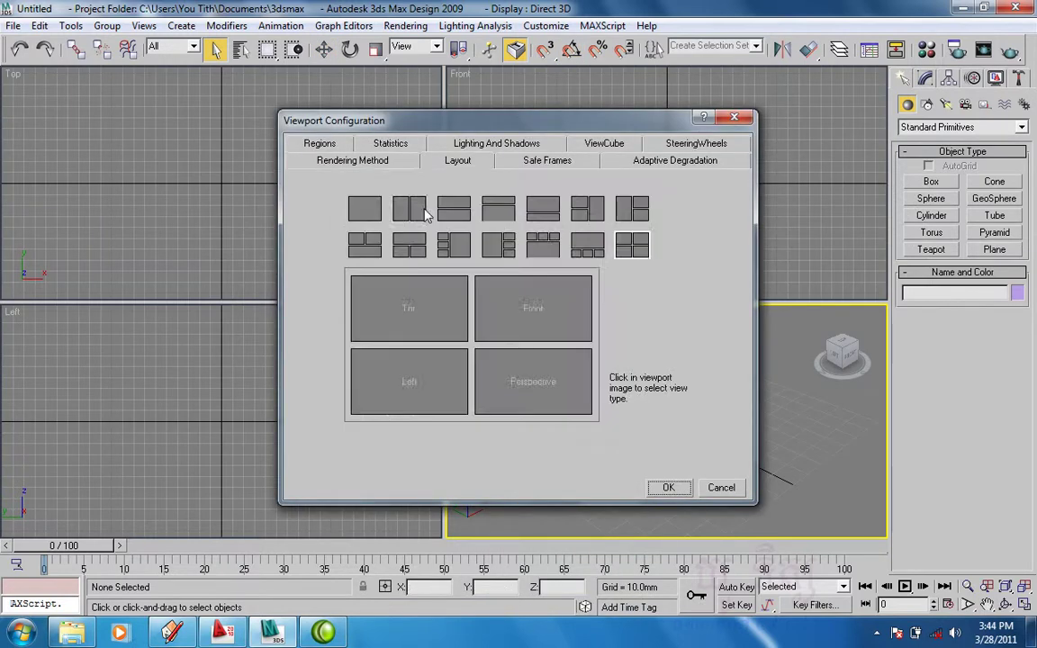
left_click(425, 212)
left_click(668, 487)
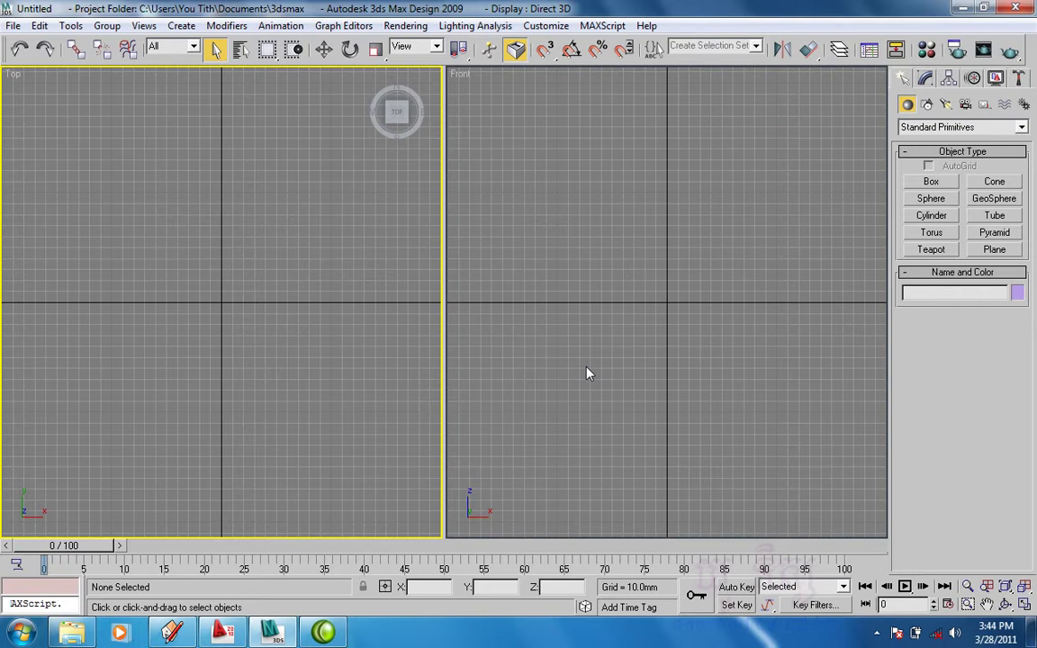
left_click(586, 373)
key("p")
middle_click_drag(585, 373, 589, 363, "alt")
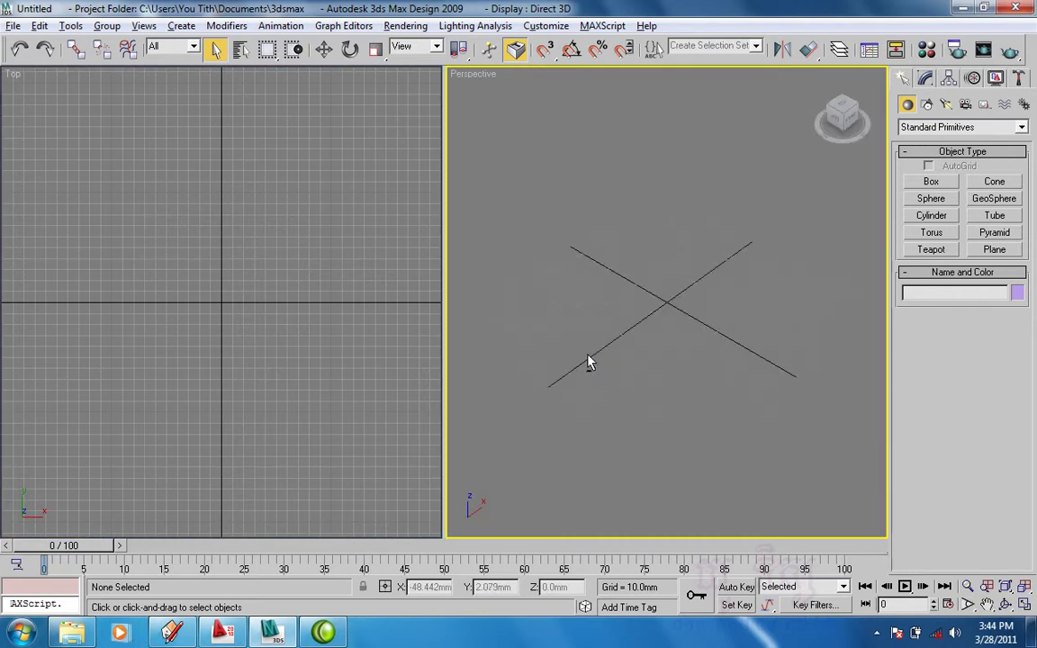
Start a File > Import and select the Untitled file in the s-3-a folder
left_click(13, 27)
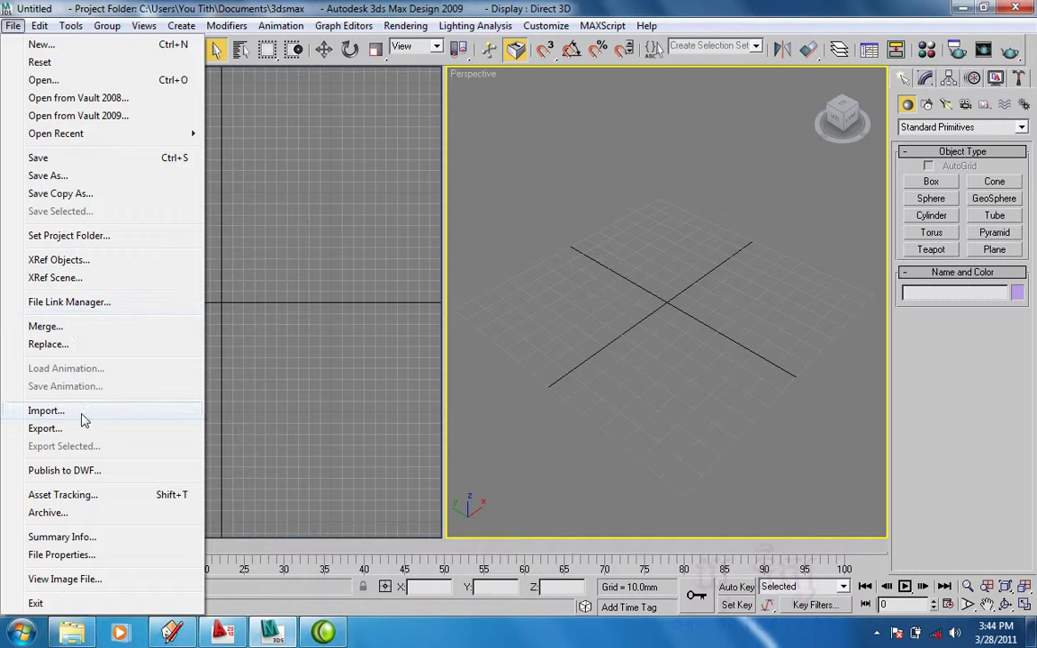
left_click(45, 410)
left_click(157, 72)
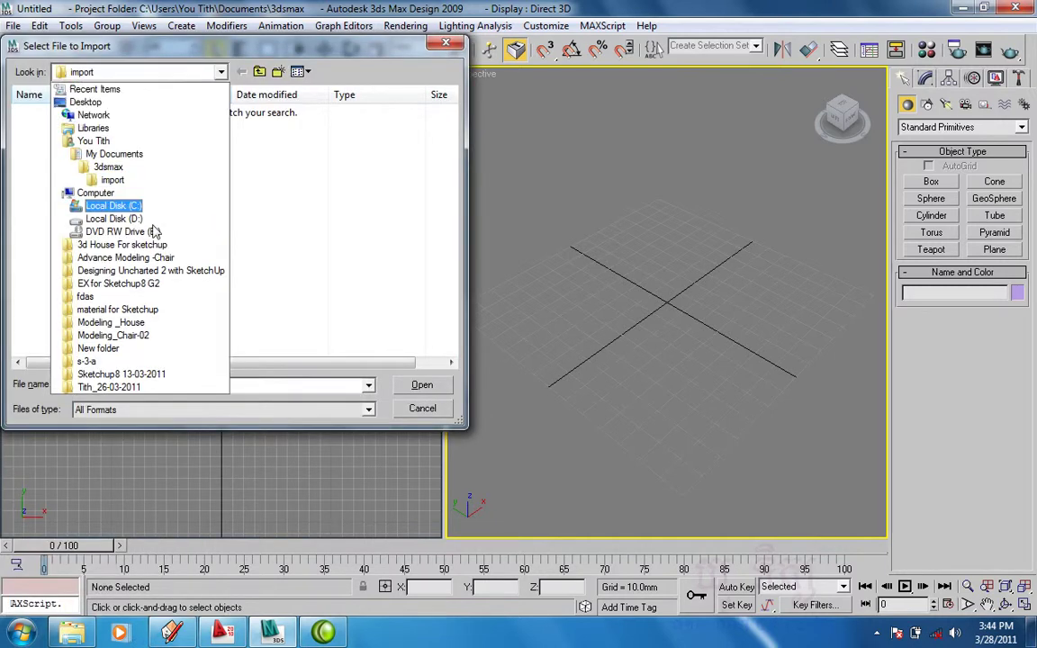
left_click(99, 361)
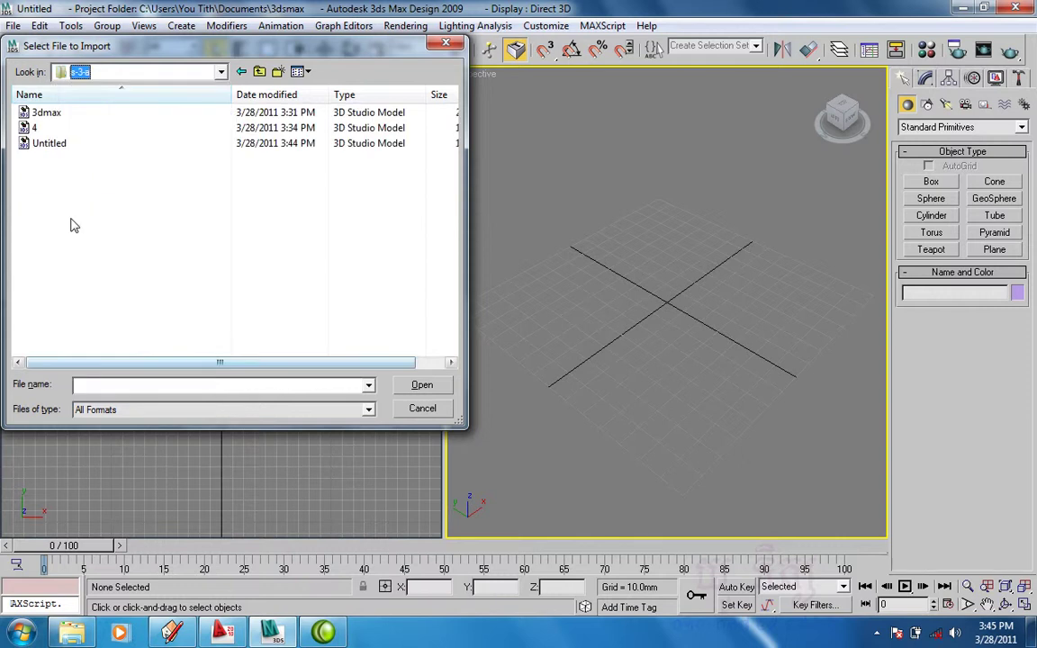
left_click(54, 146)
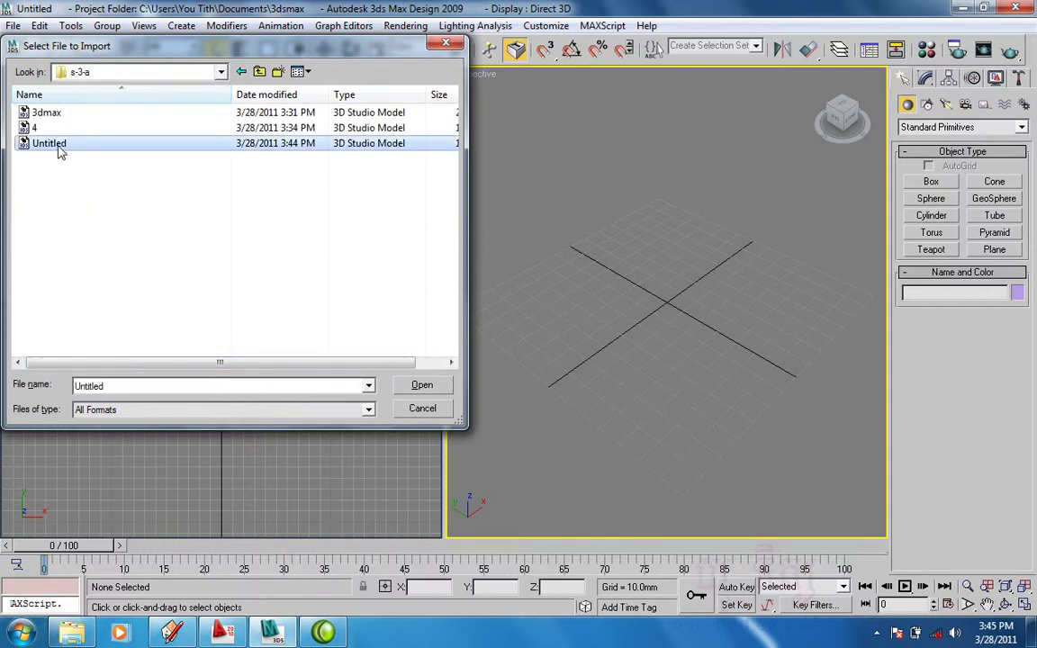
Merge Untitled.3ds into the scene, then delete all 30 imported objects
left_click(416, 388)
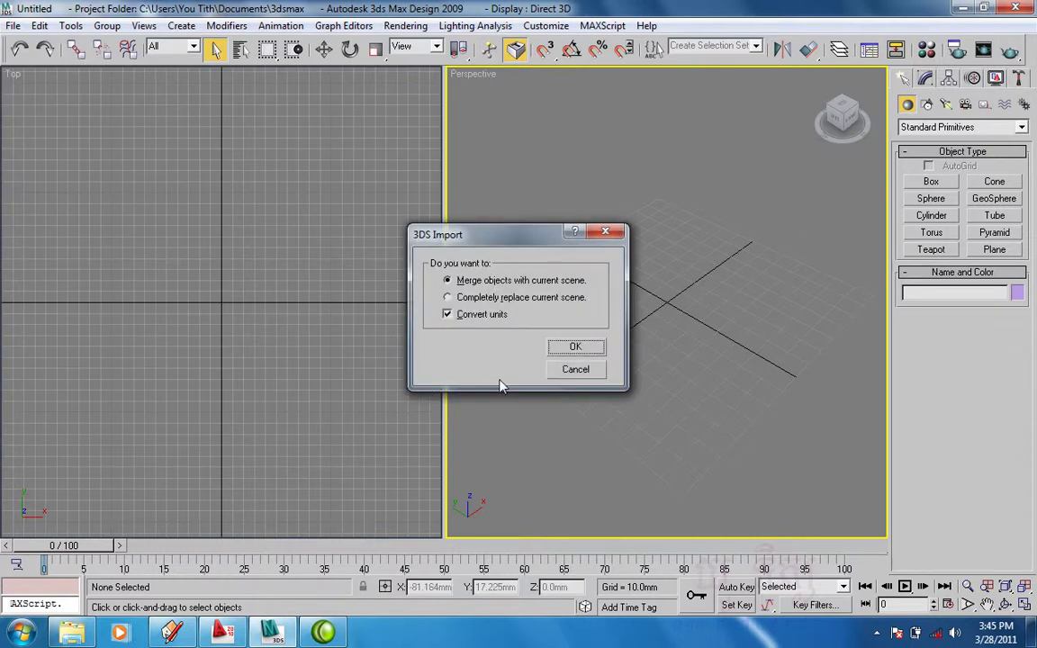
left_click(567, 353)
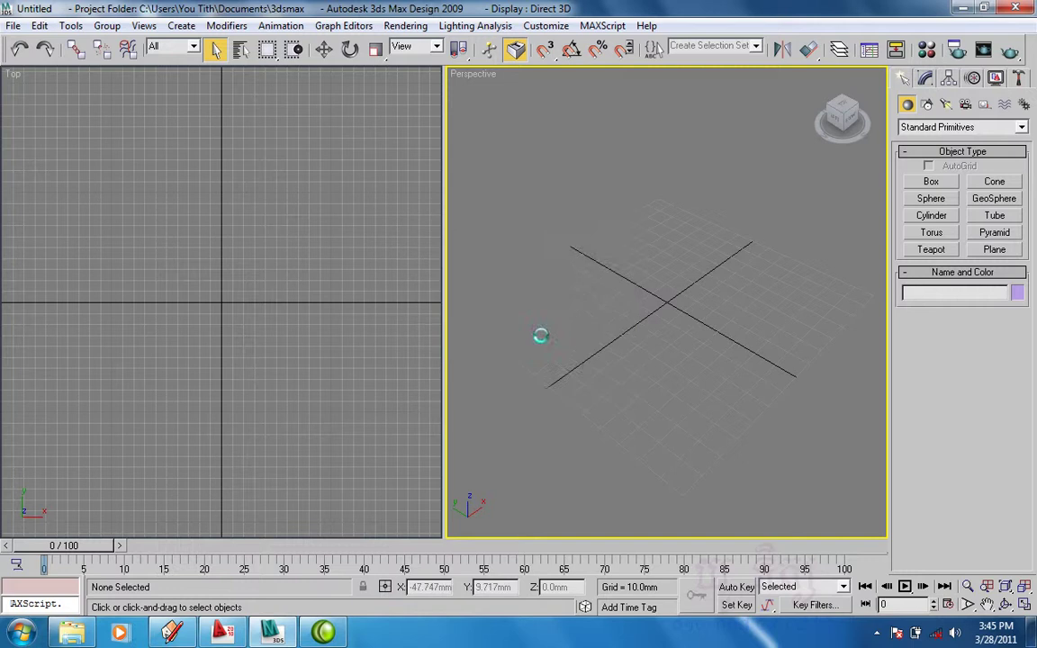
left_click(541, 370)
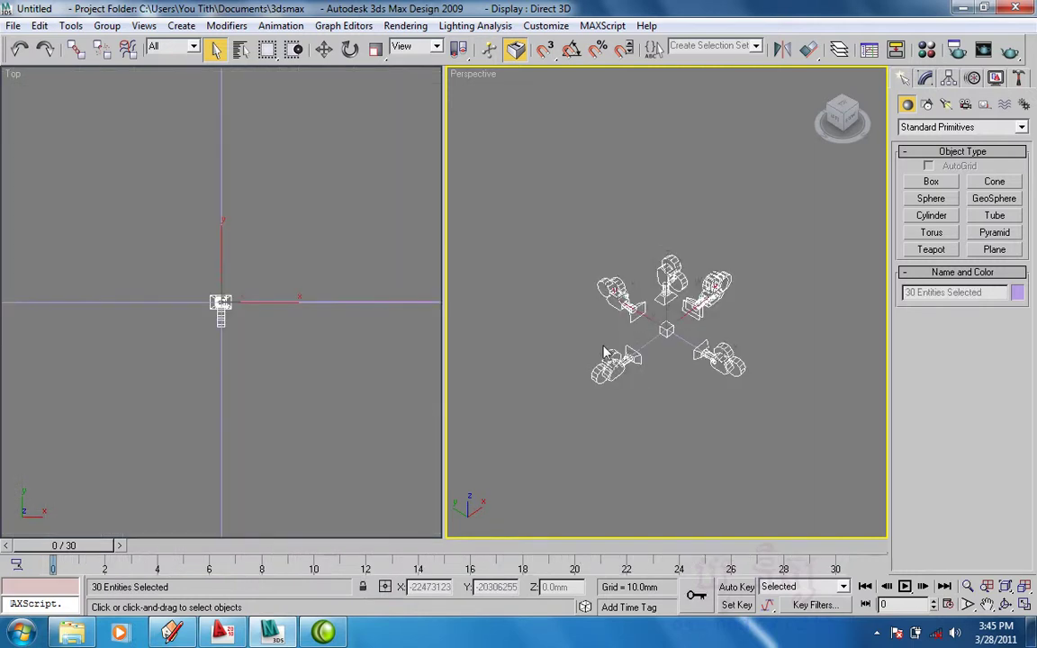
key("Delete")
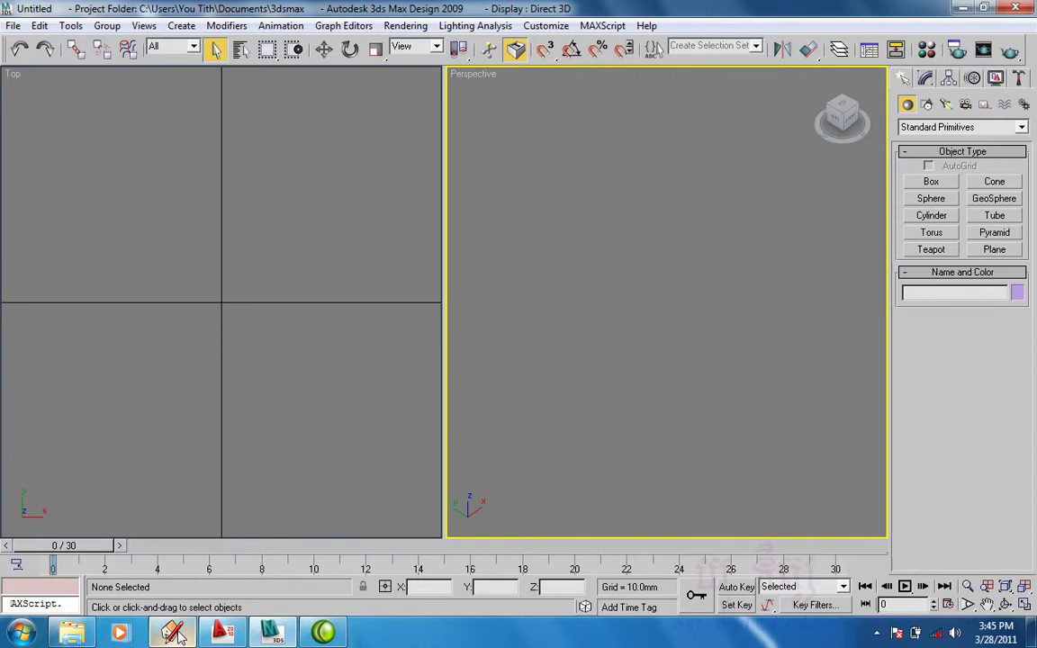
Back in SketchUp, start a 3D Model export with the file name 5
left_click(177, 635)
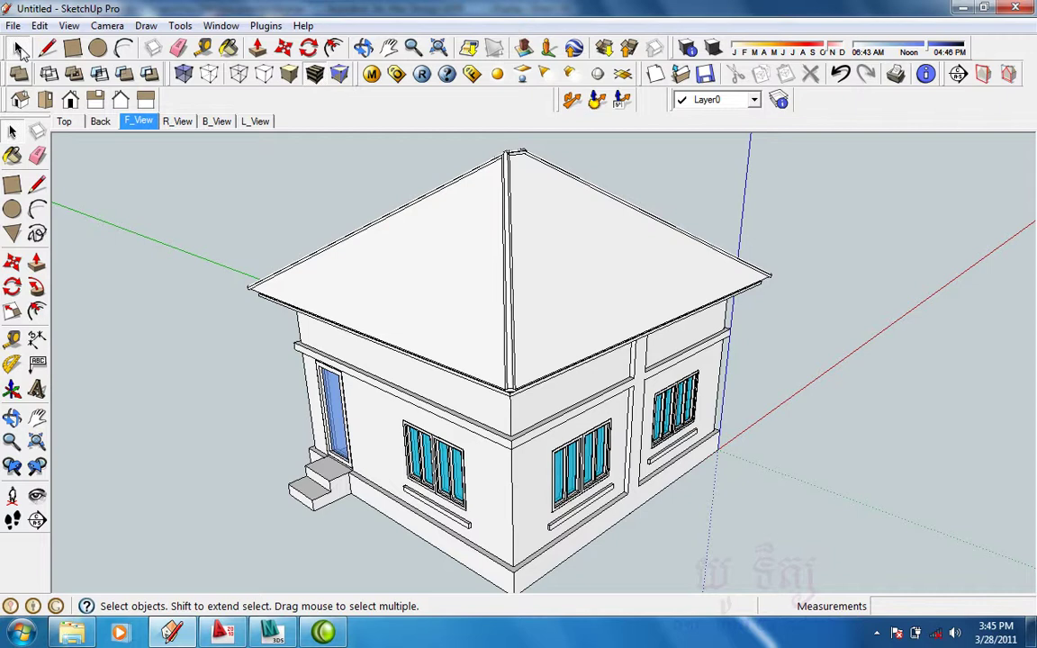
left_click(14, 25)
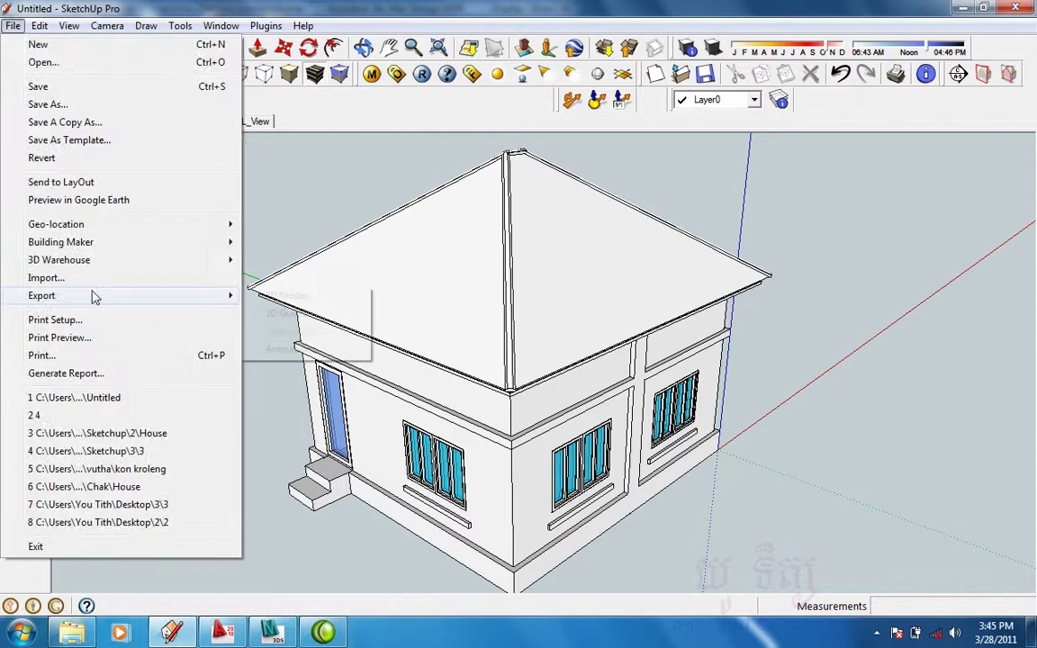
mouse_move(41, 296)
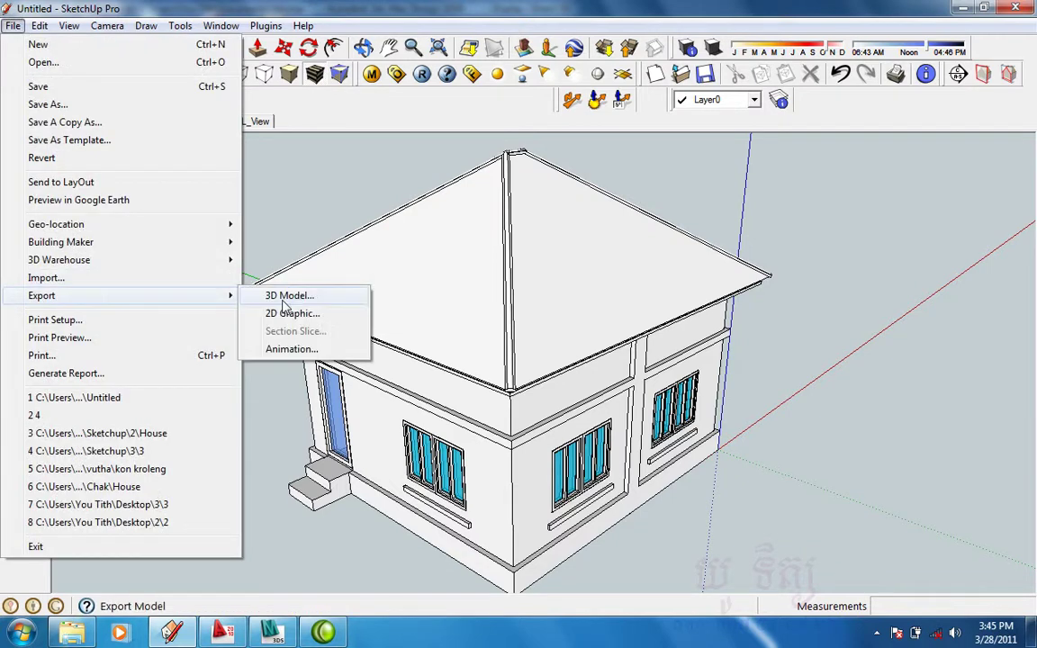
left_click(286, 297)
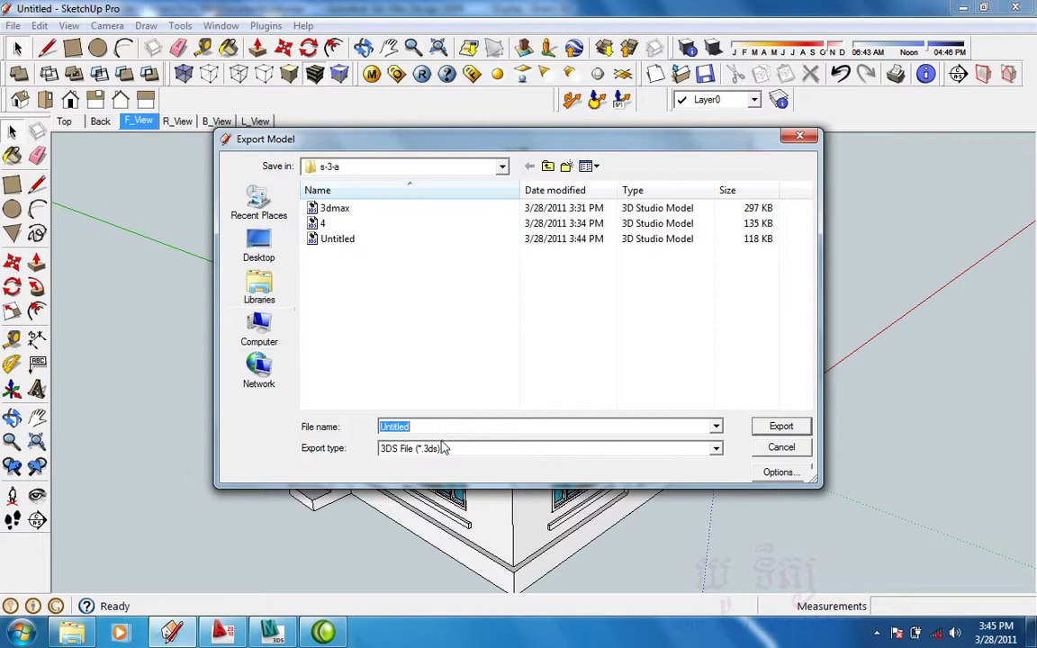
type("5")
Set the 3DS export geometry to Single object and confirm the options
left_click(780, 475)
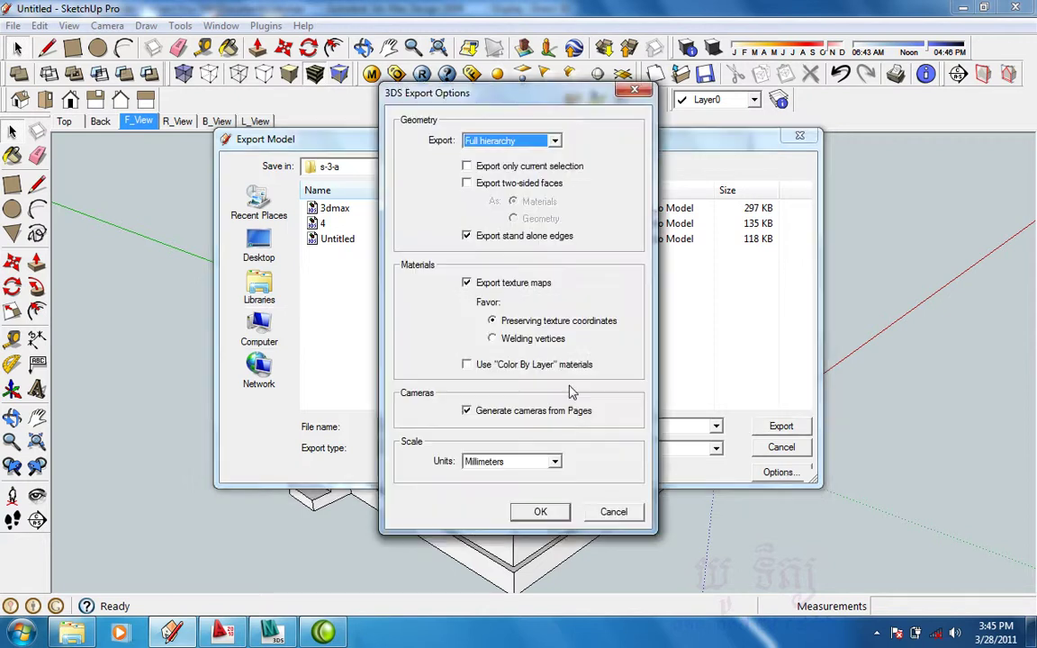
left_click(537, 144)
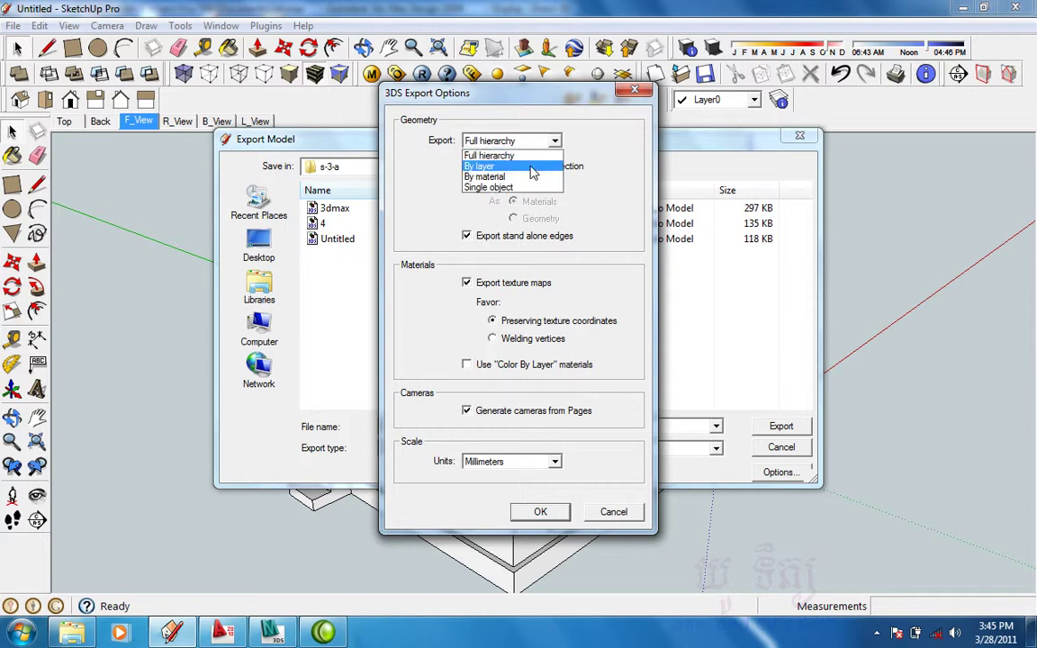
left_click(528, 187)
left_click(539, 144)
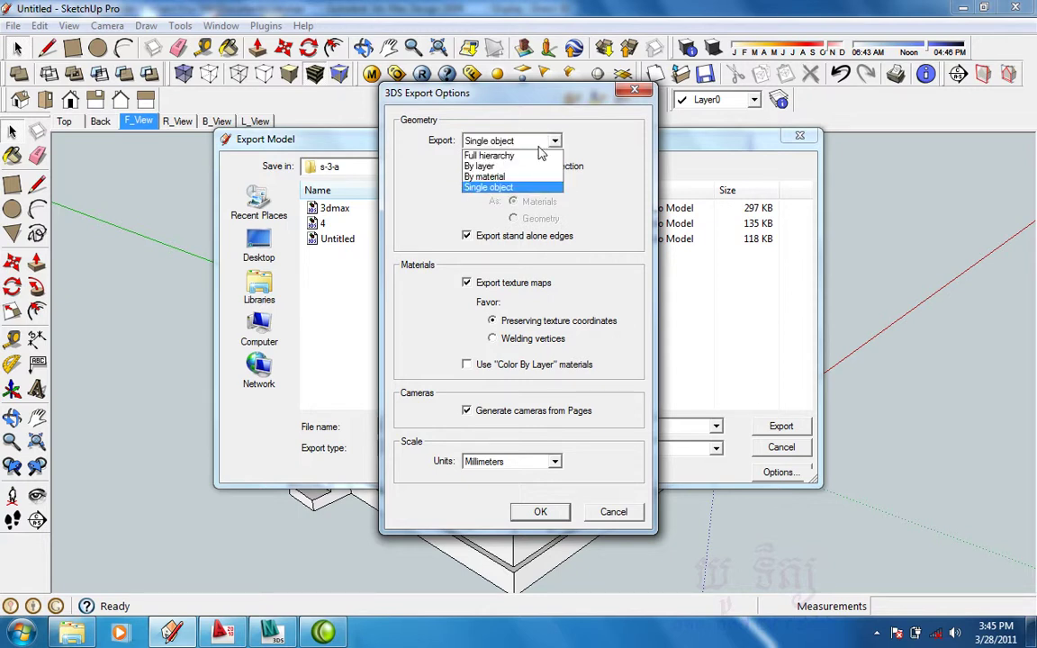
left_click(527, 187)
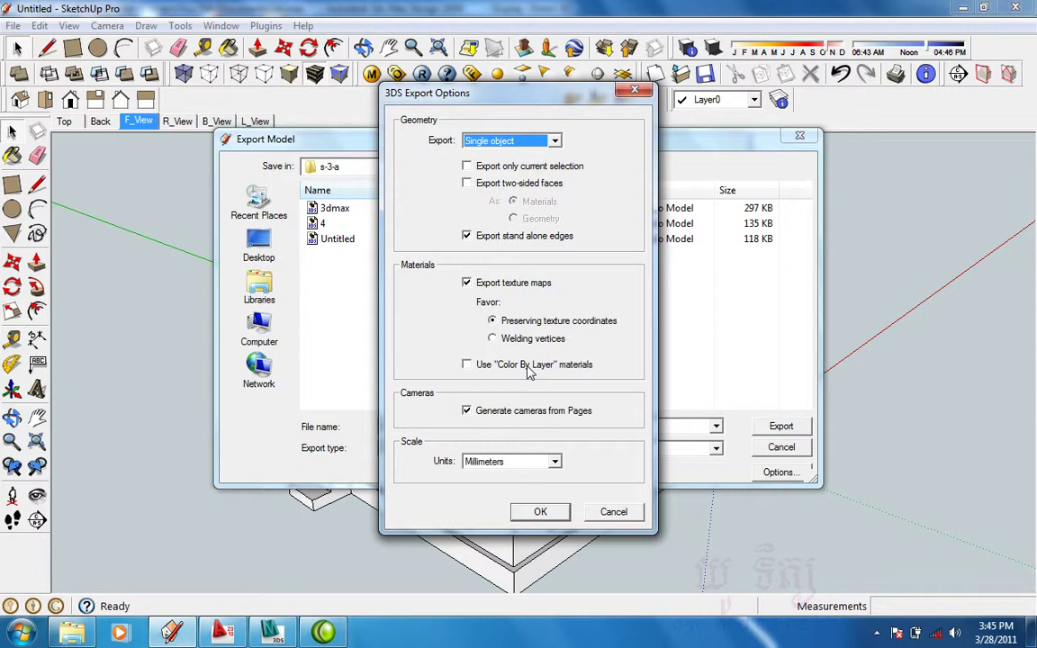
left_click(533, 512)
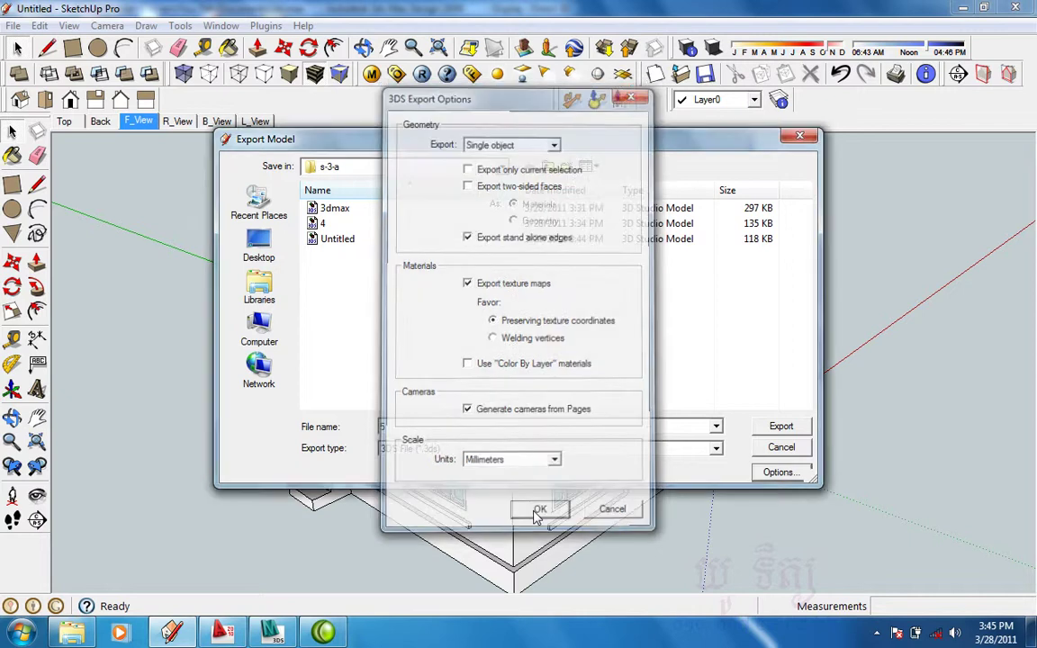
Export the house as 5.3ds, dismiss the results, and return to 3ds Max
left_click(785, 430)
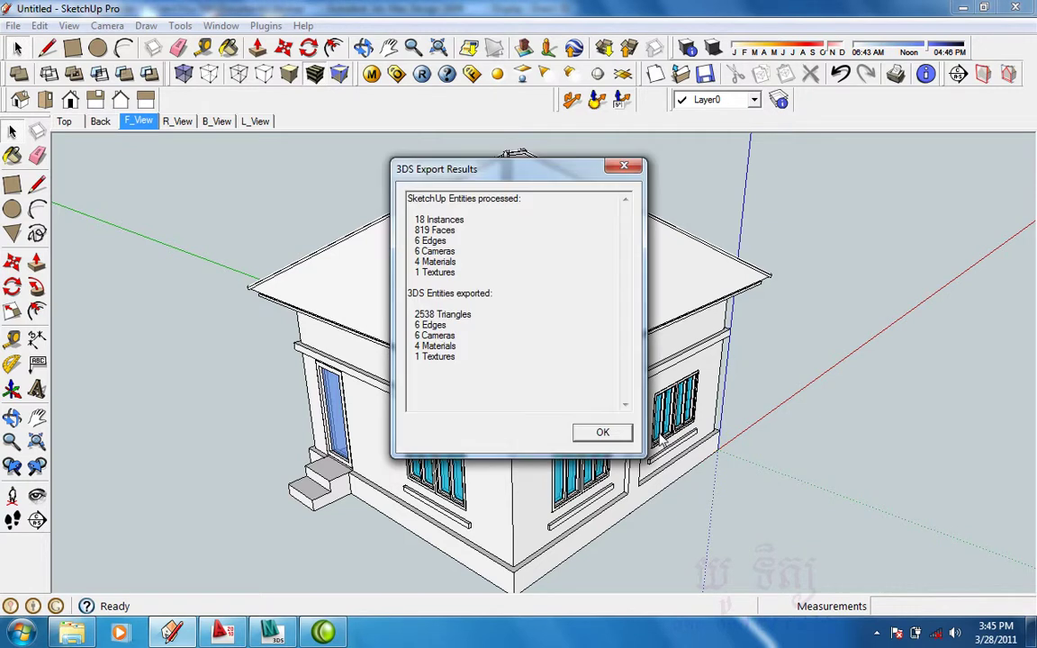
left_click(617, 437)
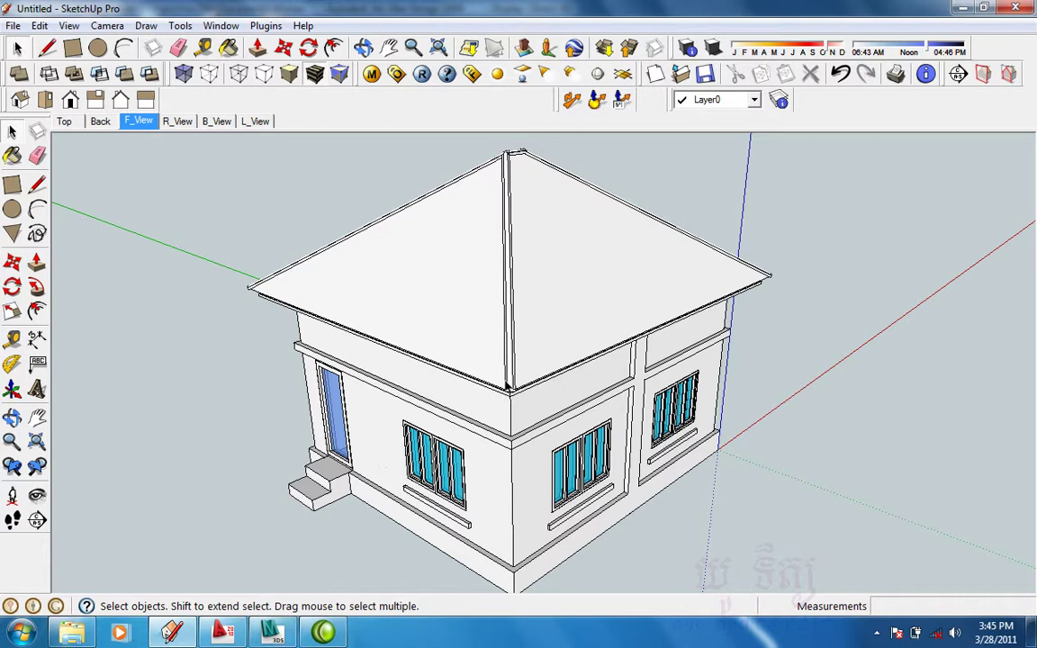
left_click(268, 635)
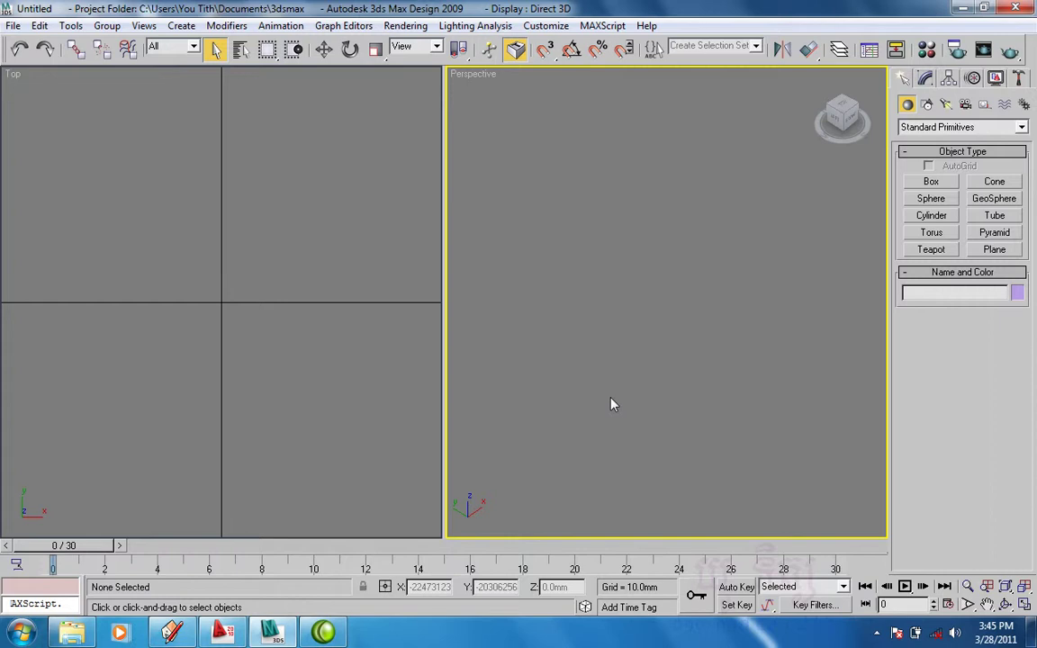
Import the newly exported 3DS file 5 and merge its seven objects into the empty scene
left_click(14, 26)
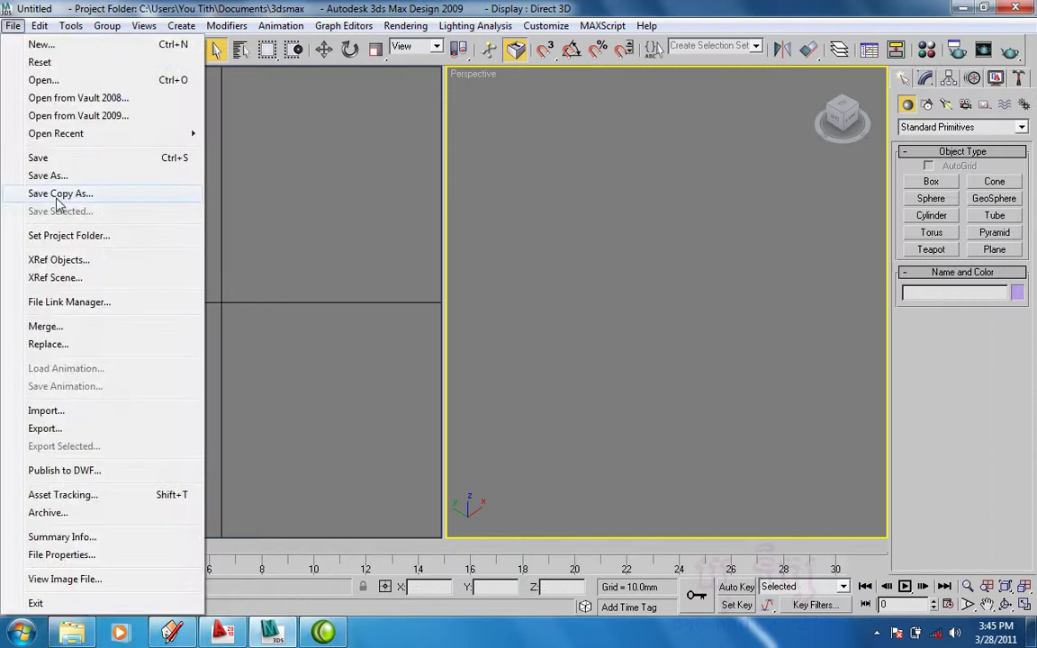
left_click(70, 81)
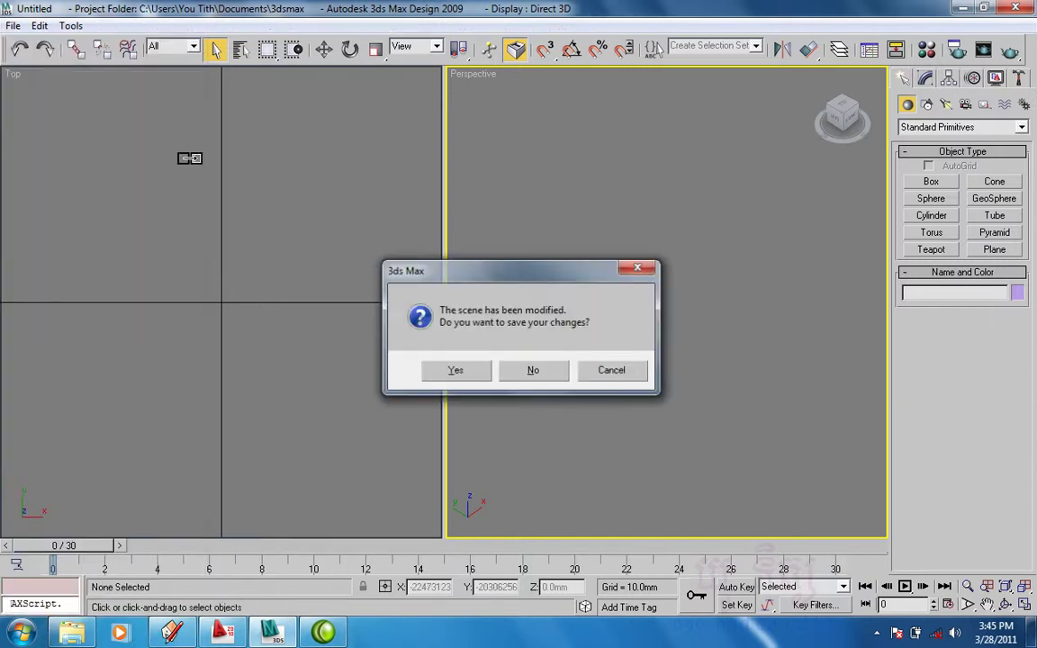
key("Escape")
left_click(14, 26)
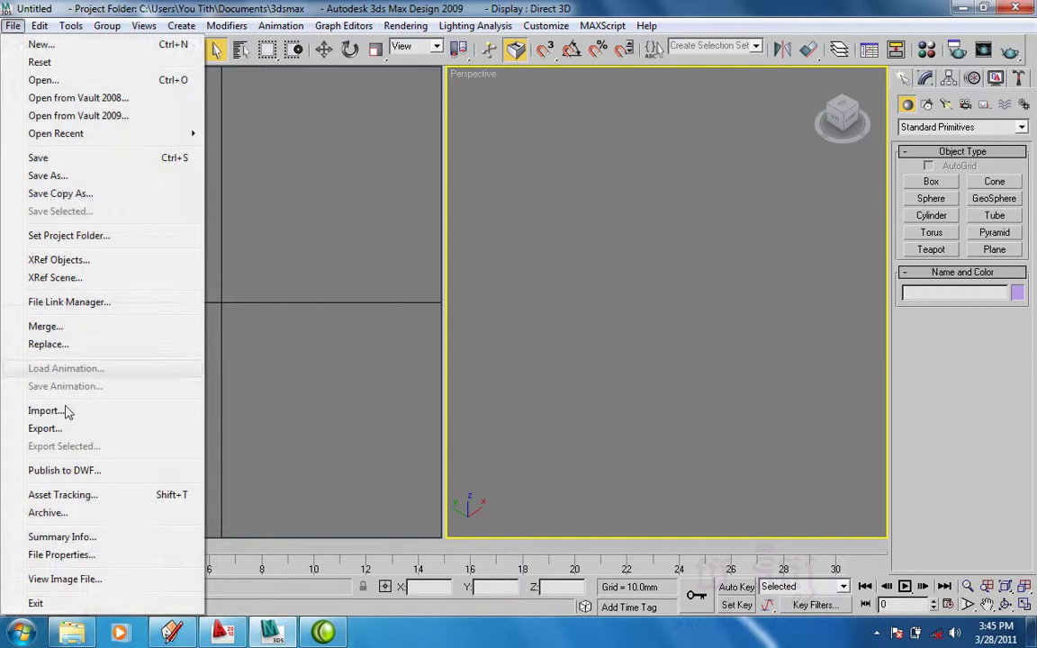
left_click(67, 411)
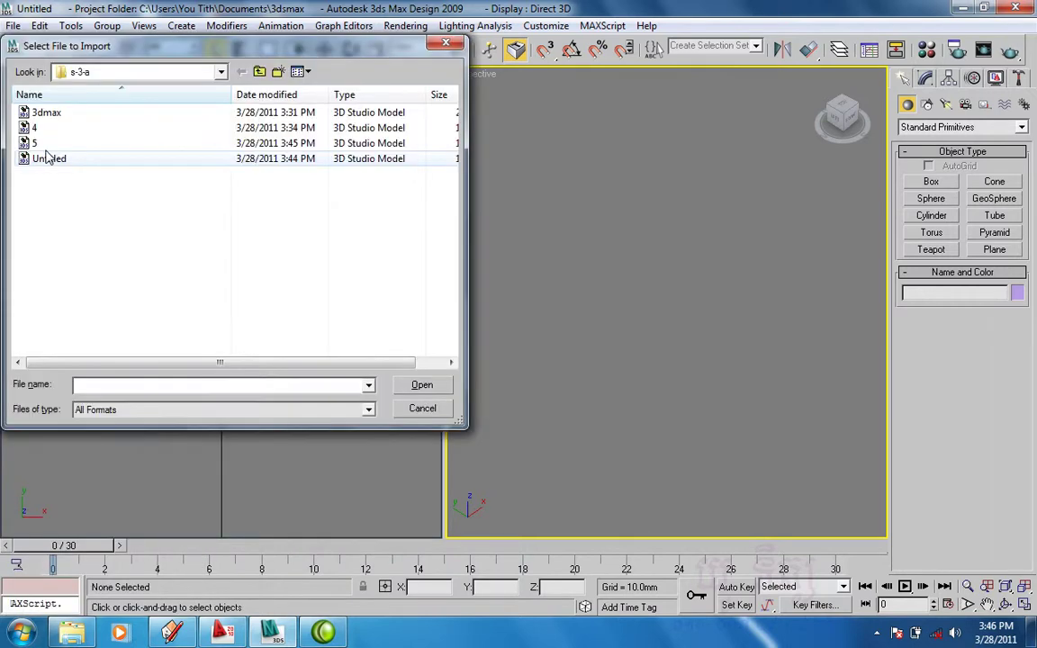
double_click(51, 158)
left_click(572, 349)
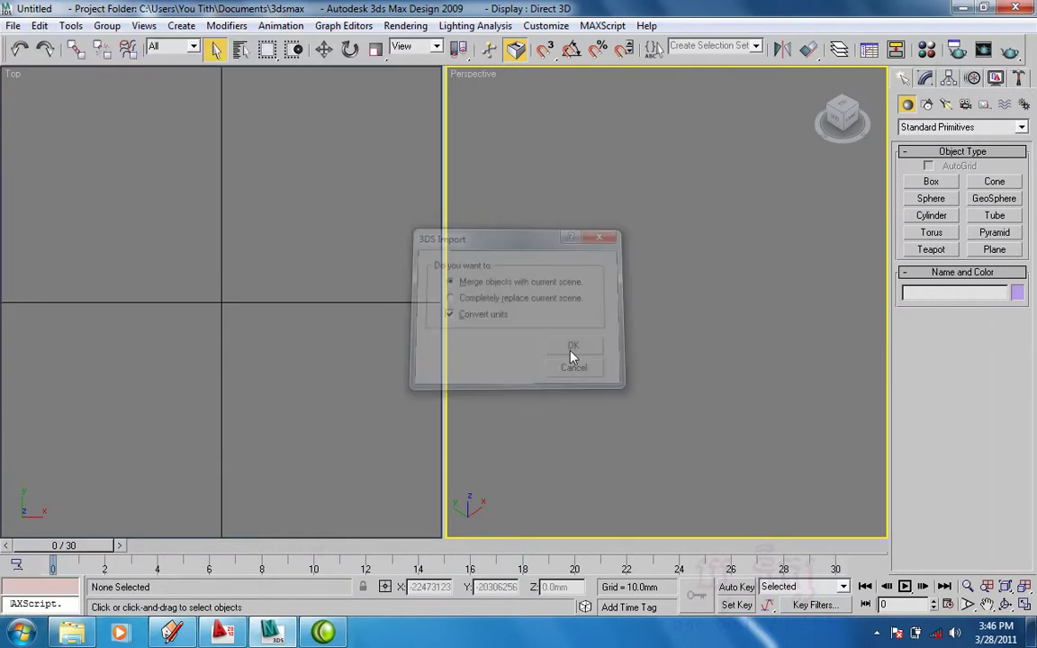
Maximize the Perspective viewport with Alt+W and frame the imported cameras and target
key("z")
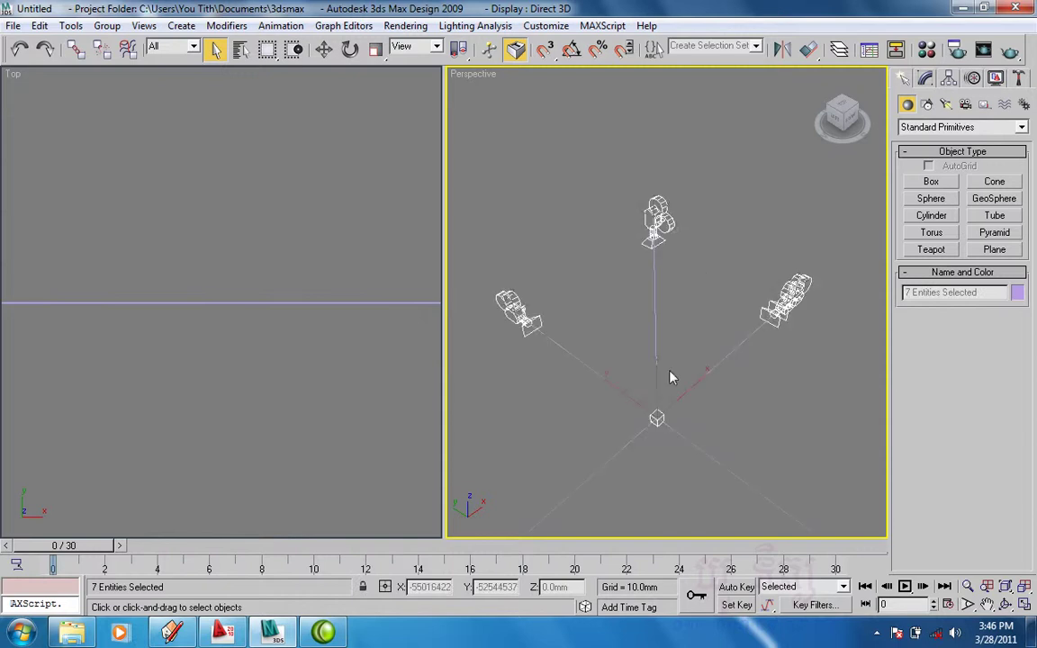
left_click(671, 377)
scroll(615, 472, "up", 2)
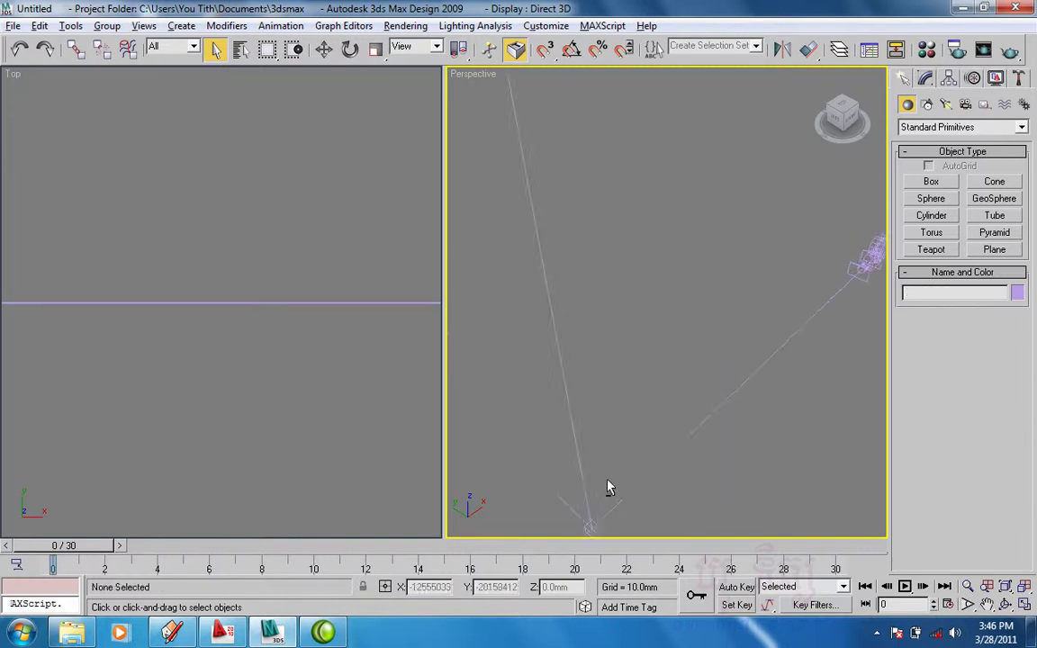
key("alt+w")
scroll(536, 380, "down", 2)
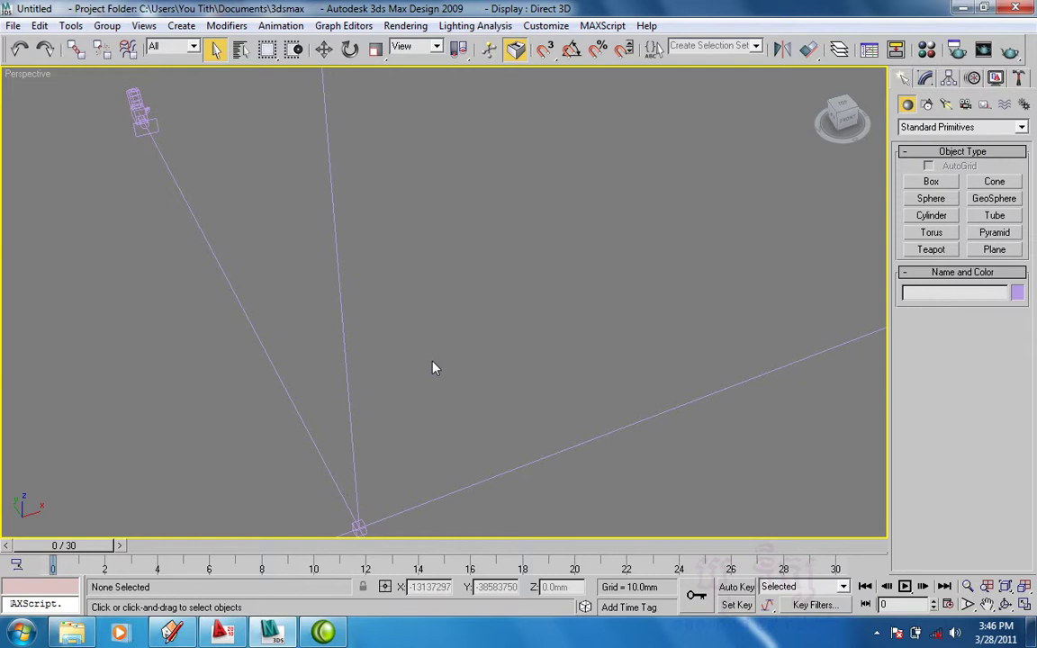
key("z")
left_click(415, 389)
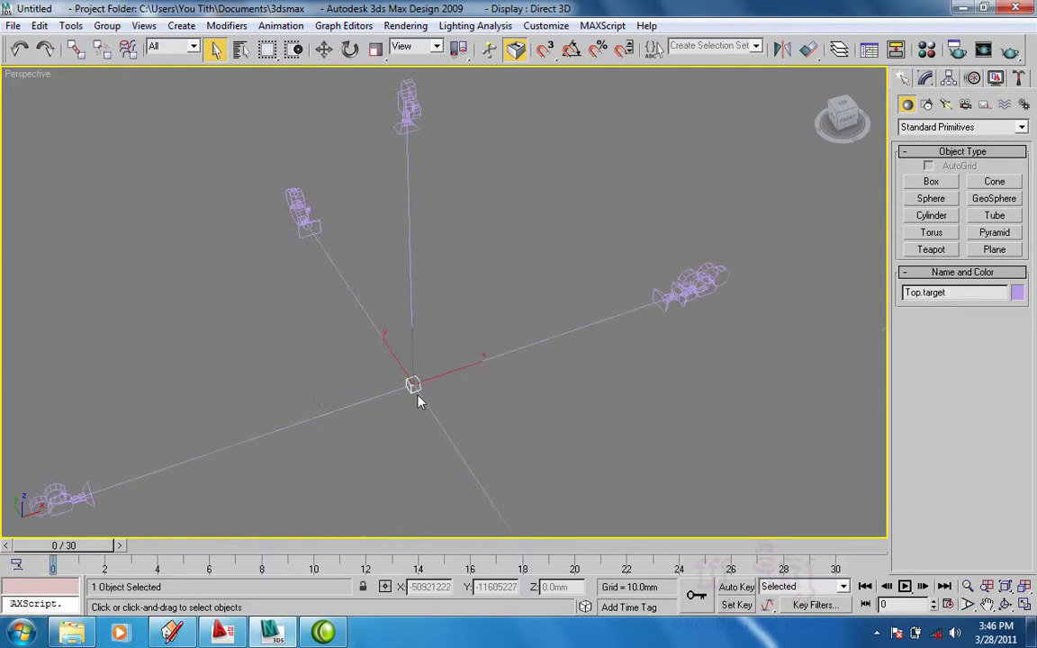
key("z")
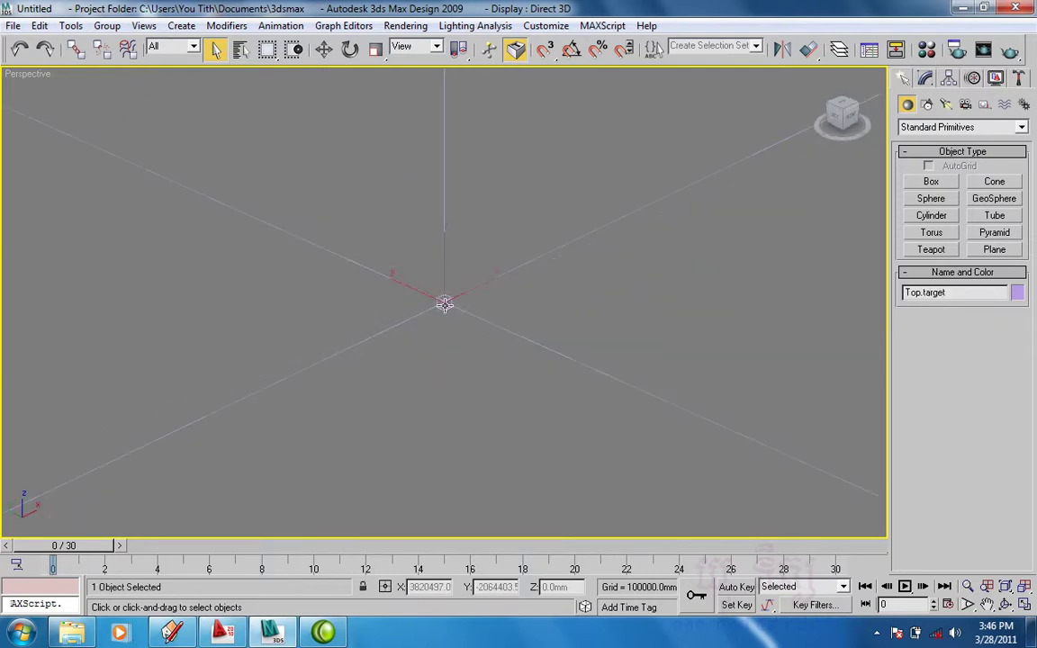
left_click(404, 312)
Select the house, frame it, and display it smooth shaded with edged faces (F3, F4)
key("w")
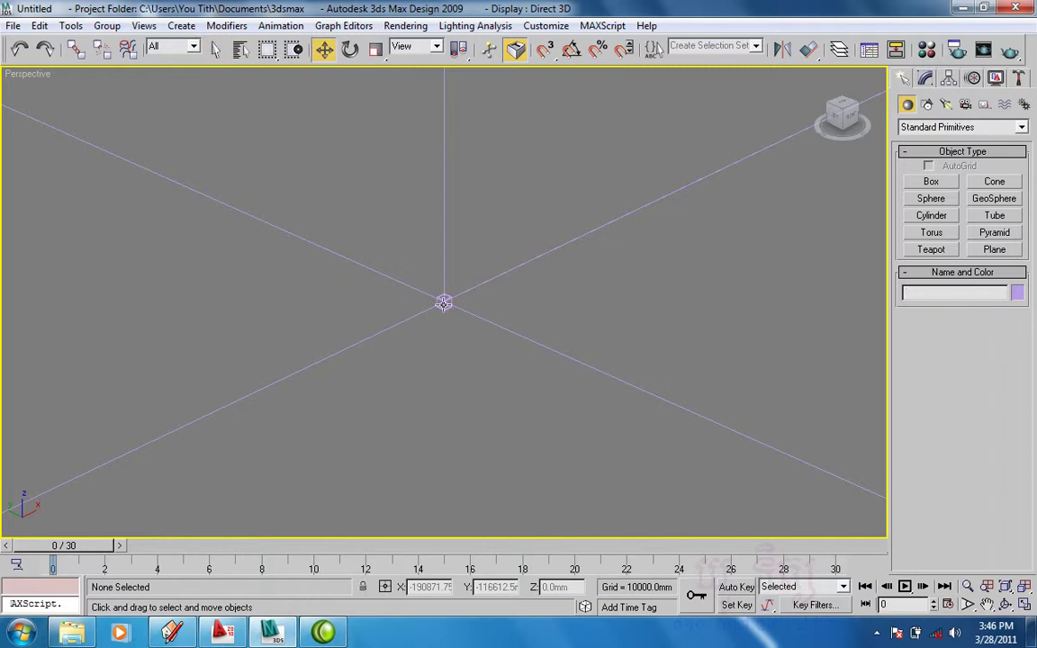
left_click(444, 301)
key("z")
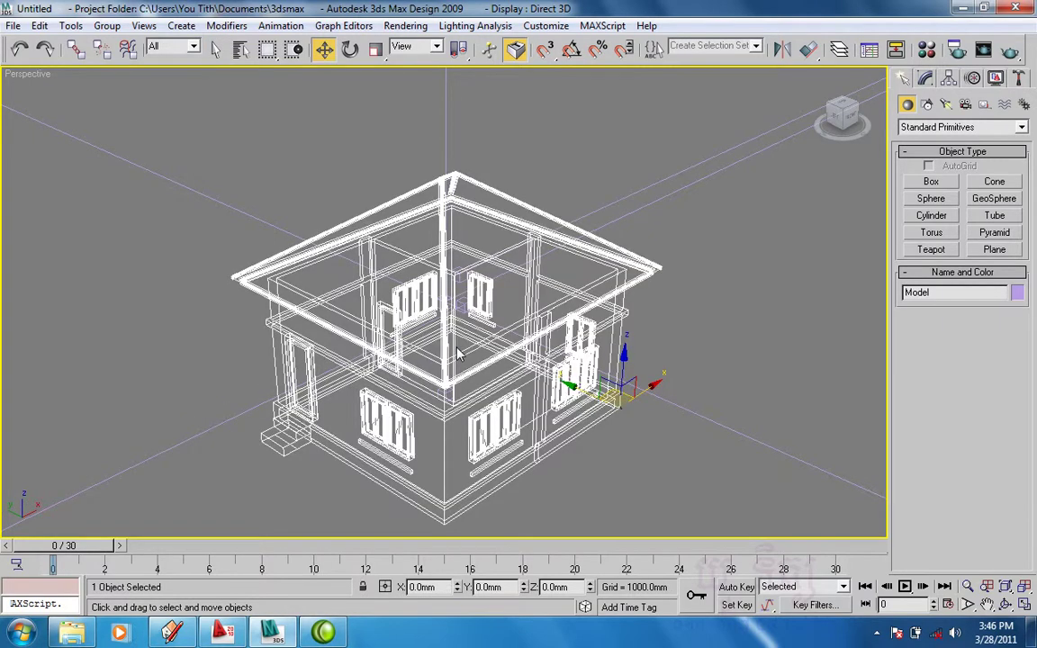
middle_click_drag(457, 353, 485, 310, "alt")
key("F3")
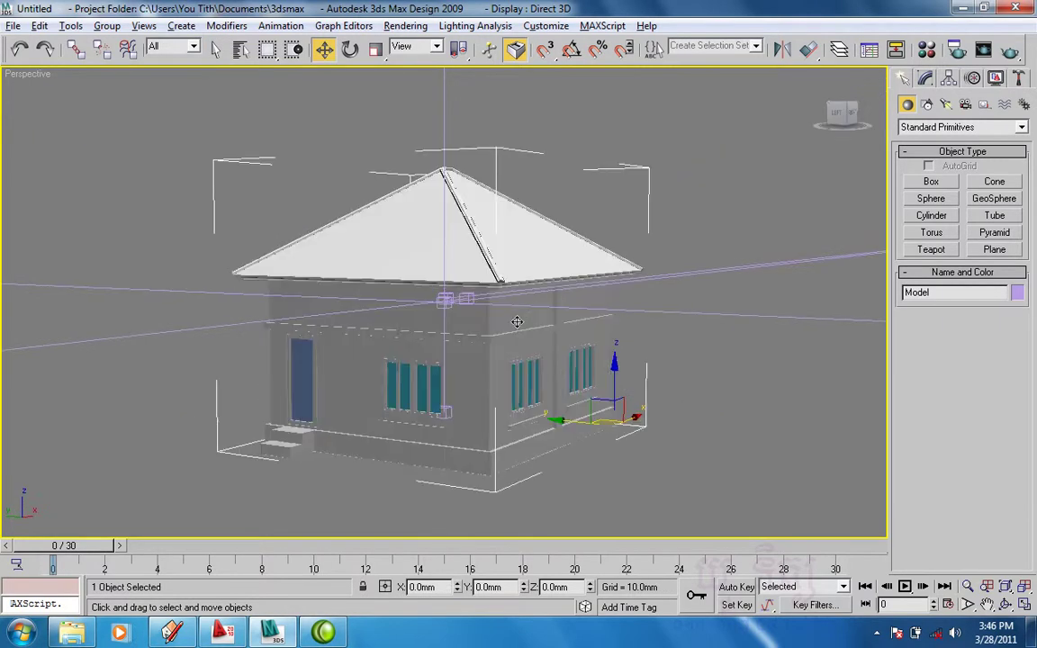
key("F4")
scroll(451, 350, "down", 10)
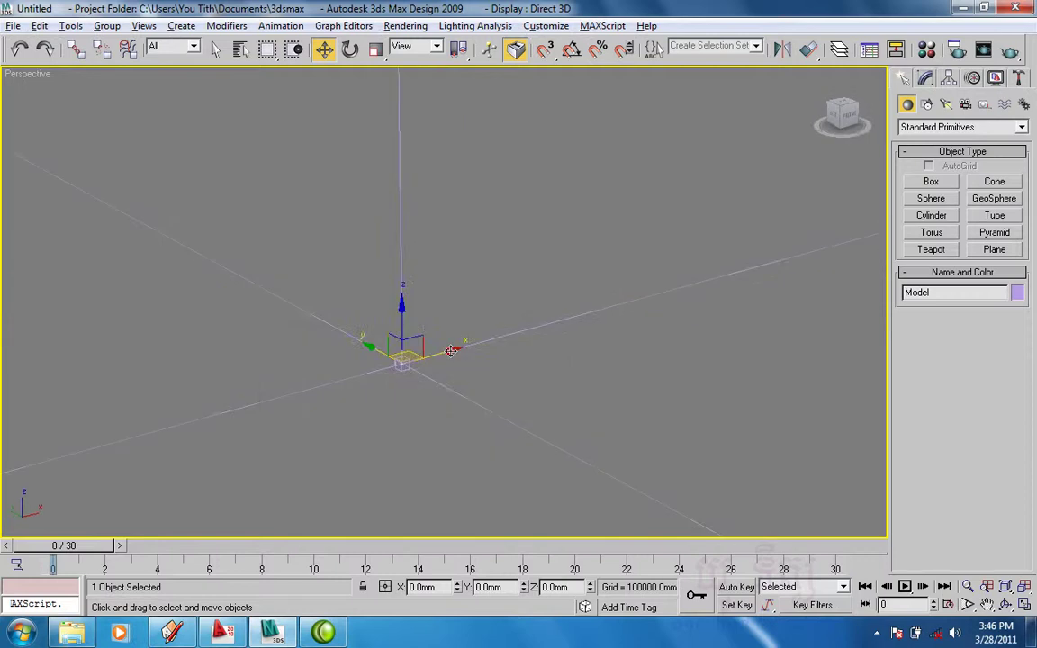
scroll(451, 350, "down", 5)
key("z")
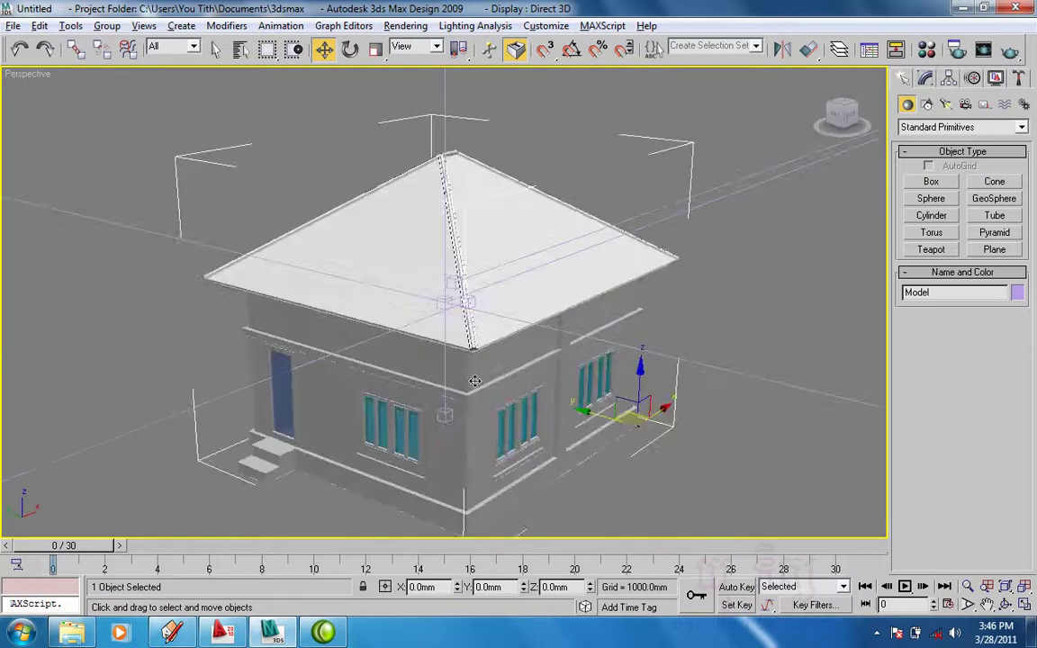
Orbit to a frontal view, reframe the house, then select the L_View camera
mouse_move(407, 396)
middle_mouse_down("alt")
mouse_move(461, 360)
mouse_move(463, 324)
mouse_move(486, 311)
mouse_move(734, 295)
mouse_move(579, 317)
middle_mouse_up("alt")
left_click(733, 295)
left_click(579, 318)
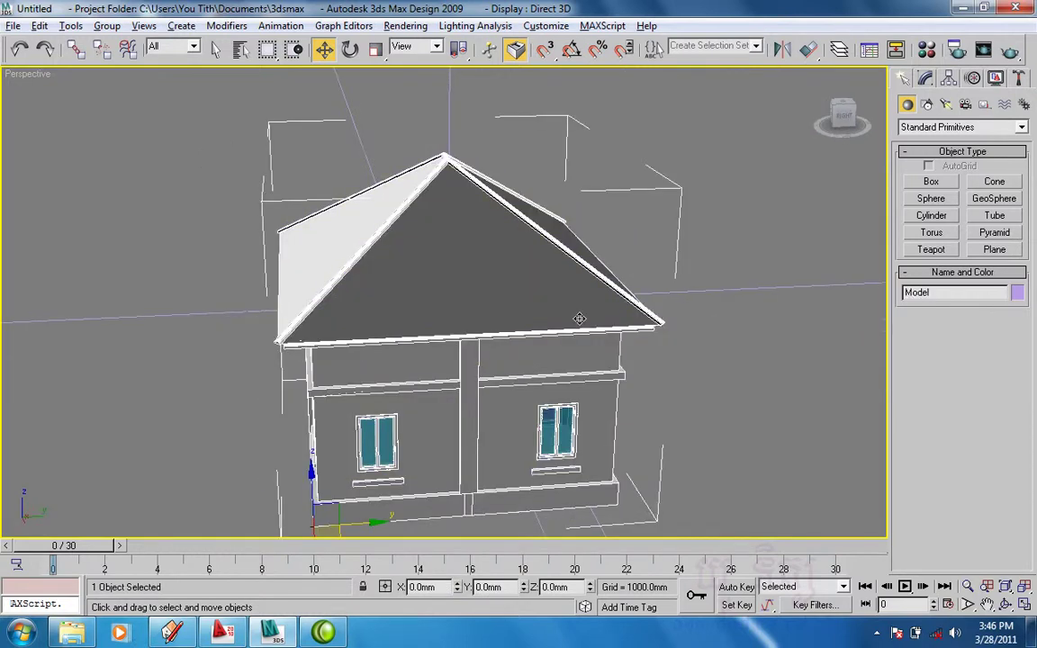
key("shift+z")
scroll(475, 276, "up", 10)
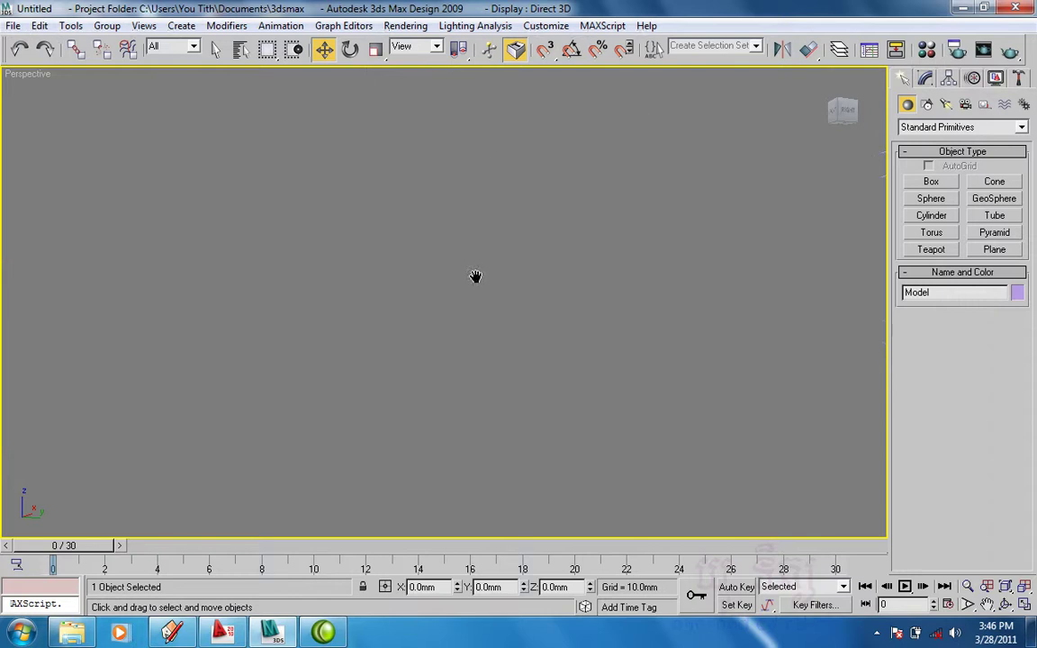
scroll(475, 276, "down", 10)
key("z")
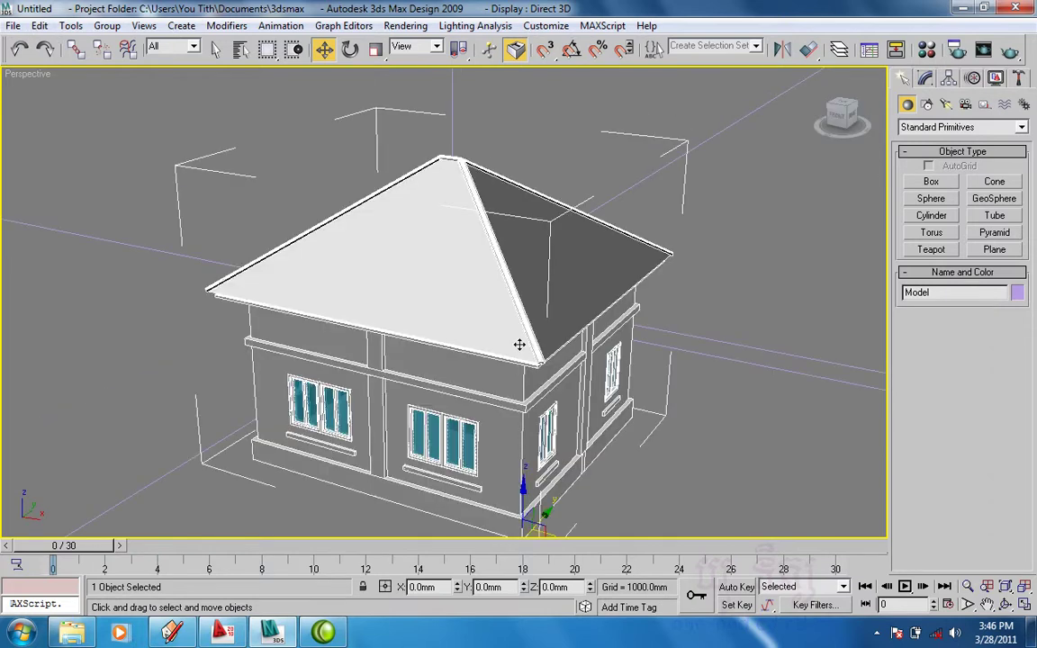
scroll(519, 345, "down", 10)
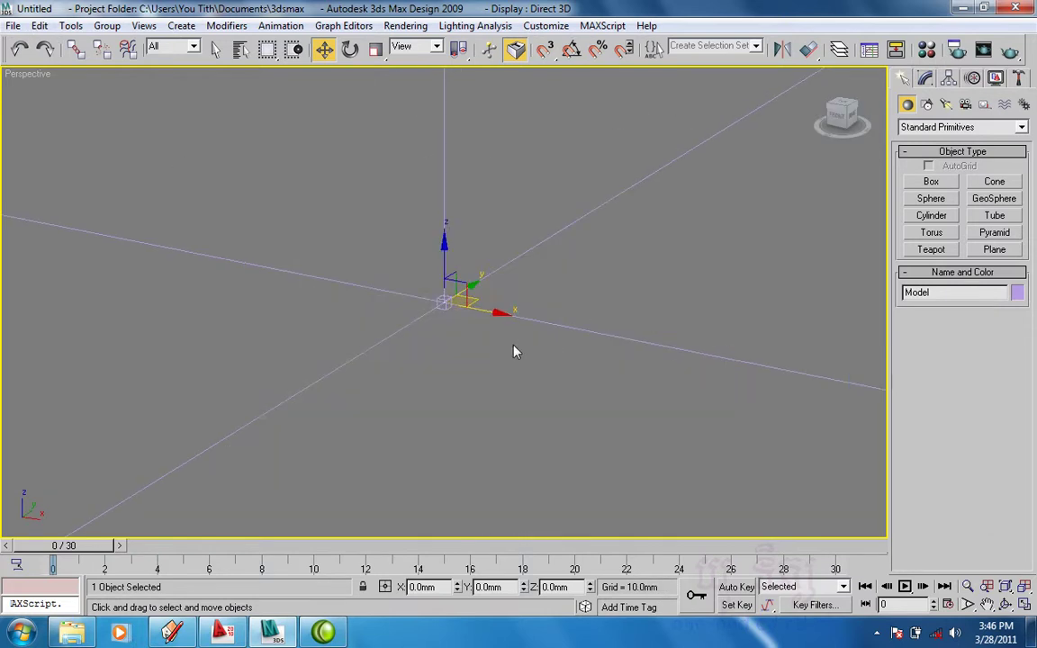
left_click(684, 153)
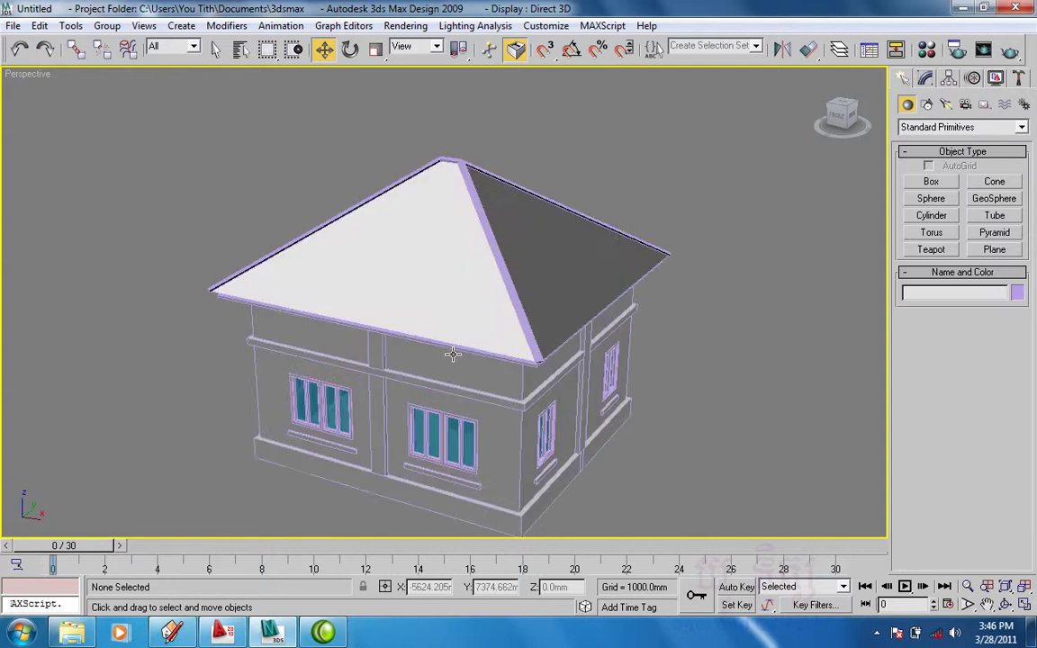
Select the house and open the Modify panel, showing a single Editable Mesh entry
middle_click_drag(444, 386, 524, 370, "alt")
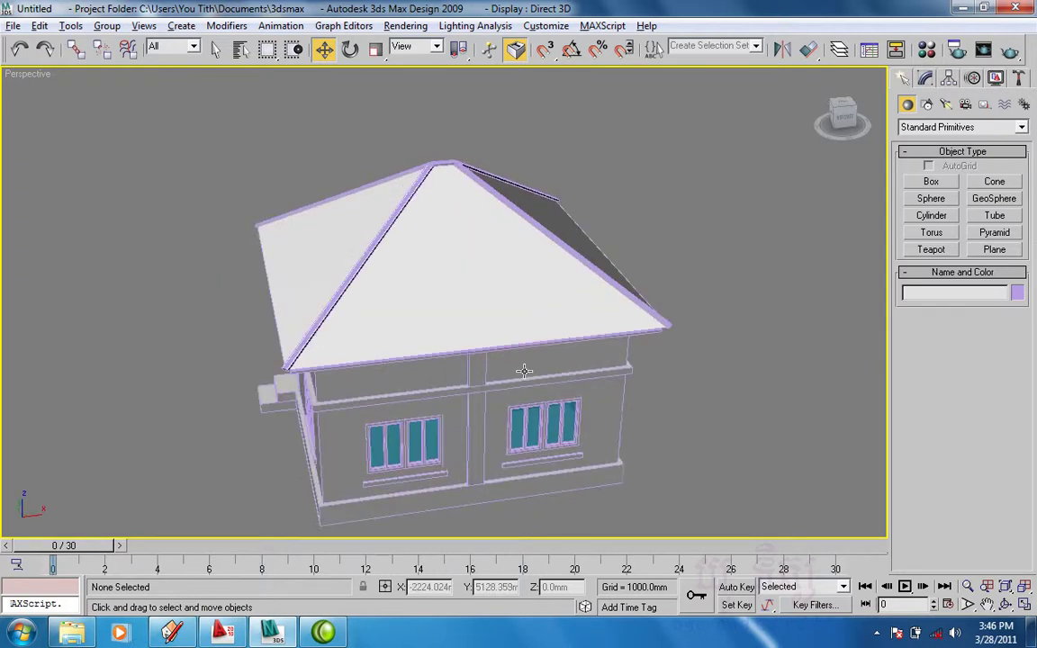
scroll(457, 384, "up", 8)
left_click(457, 383)
scroll(457, 384, "down", 4)
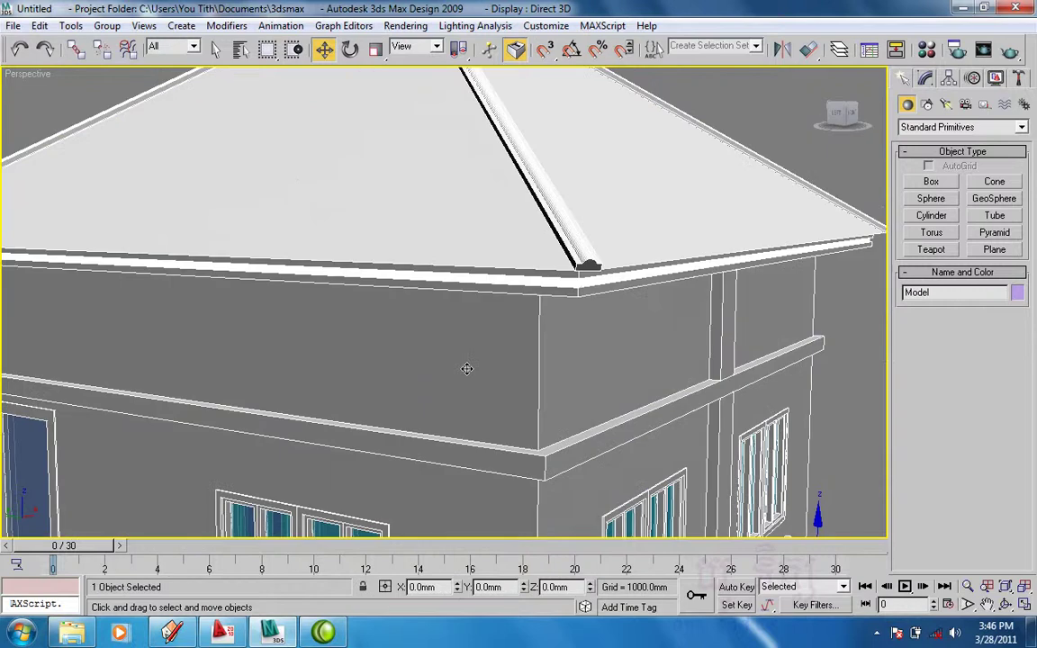
scroll(467, 368, "down", 4)
mouse_move(842, 115)
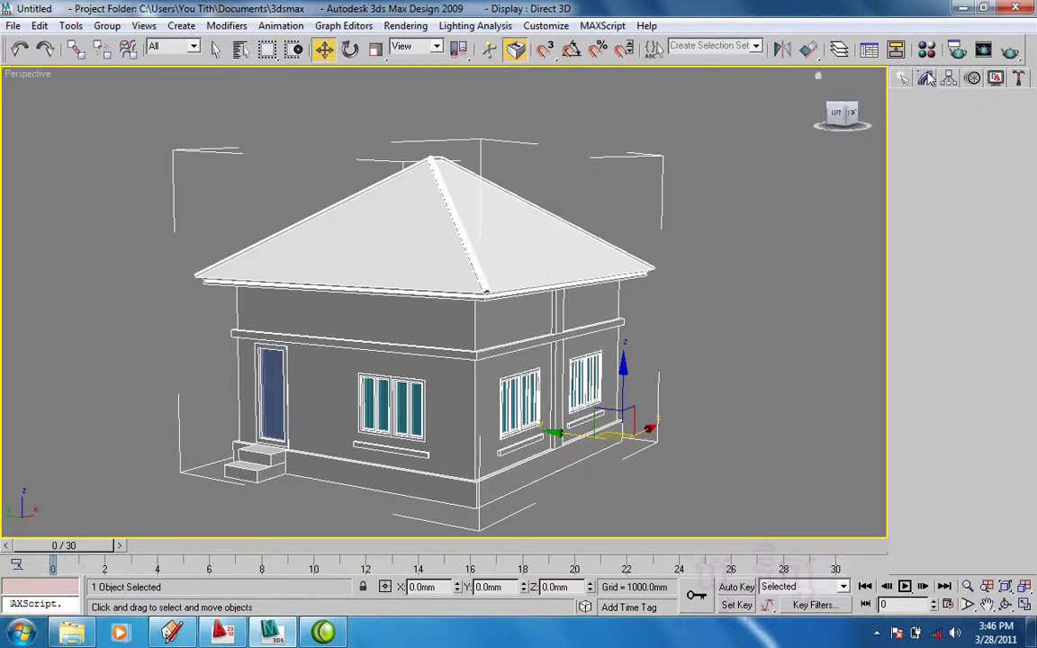
left_click(927, 79)
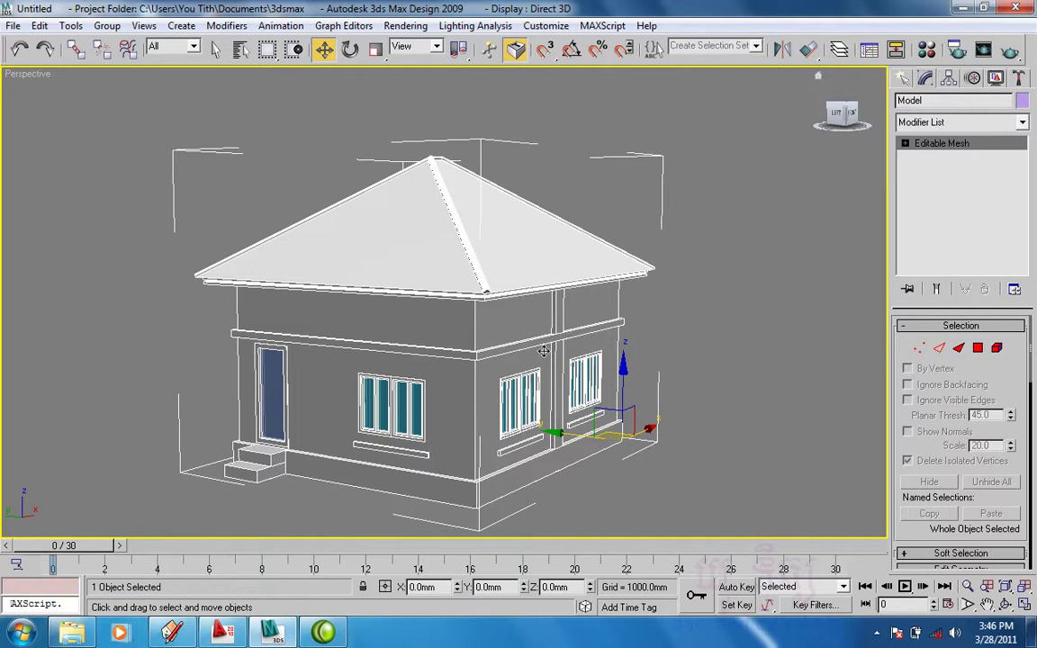
Try Polygon sub-object mode, reframe the whole house, and render the Perspective view with Shift+Q
middle_click_drag(544, 351, 556, 335)
left_click(978, 348)
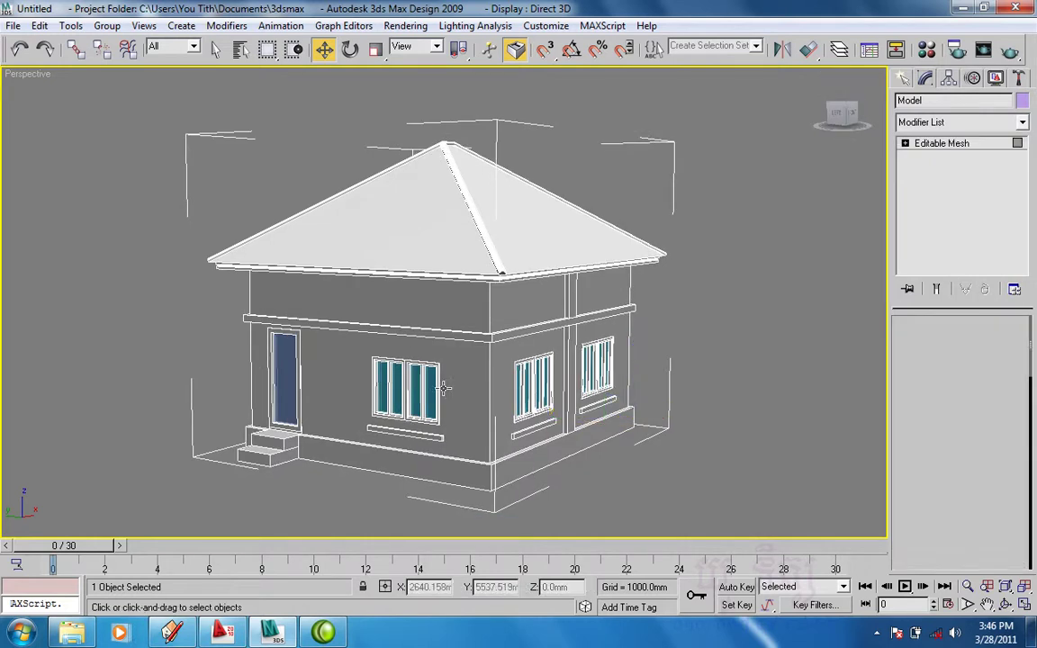
scroll(493, 387, "up", 5)
middle_click_drag(494, 387, 412, 340)
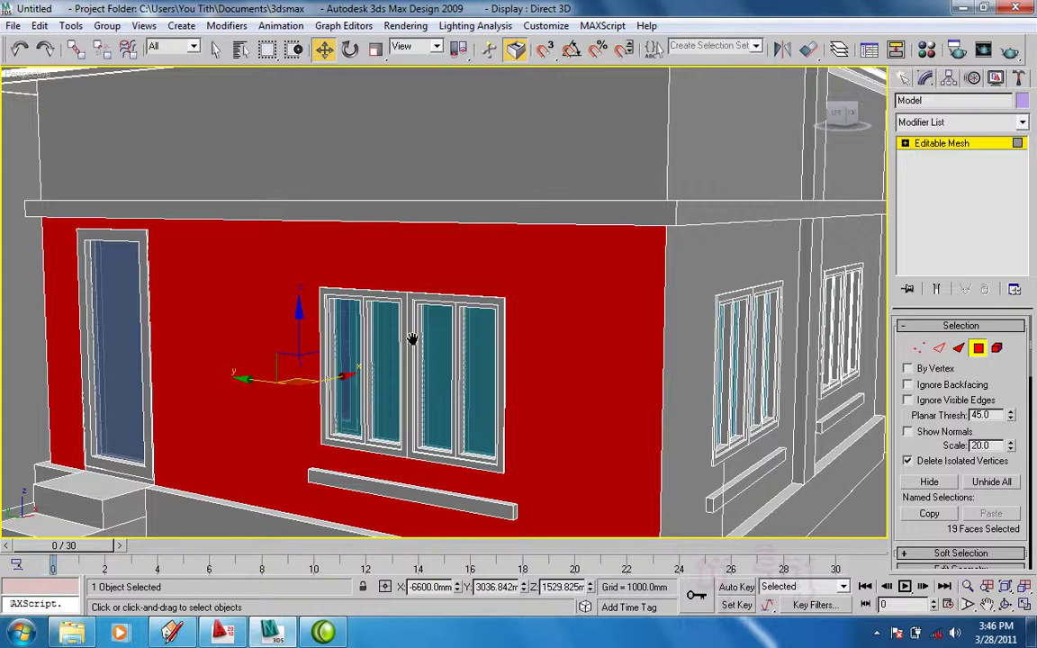
key("shift+z")
key("shift+z")
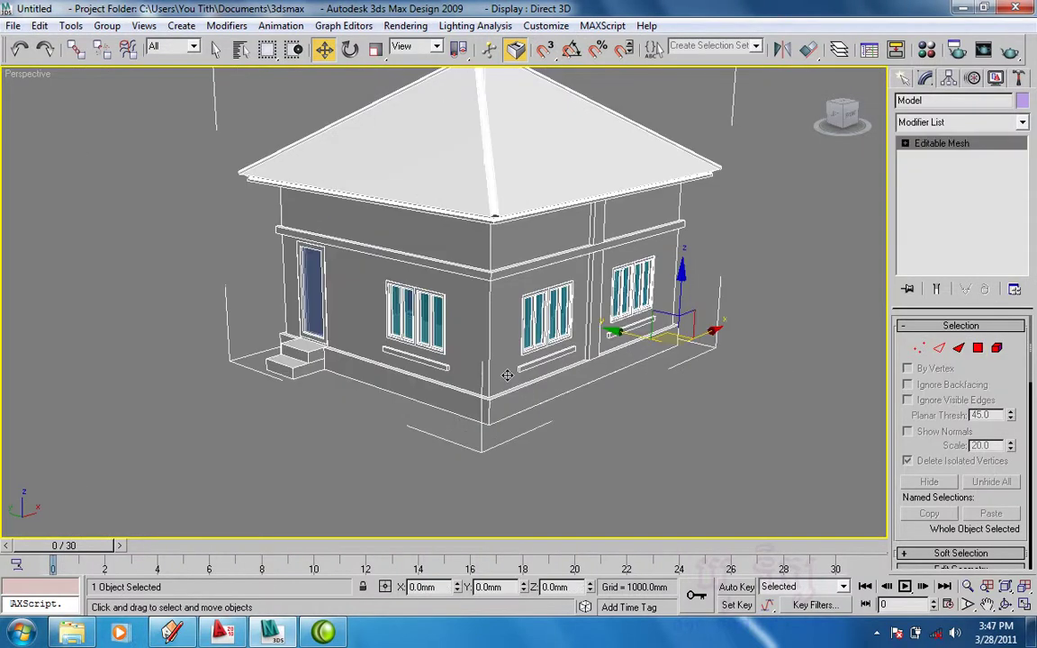
middle_click_drag(503, 375, 497, 372, "alt")
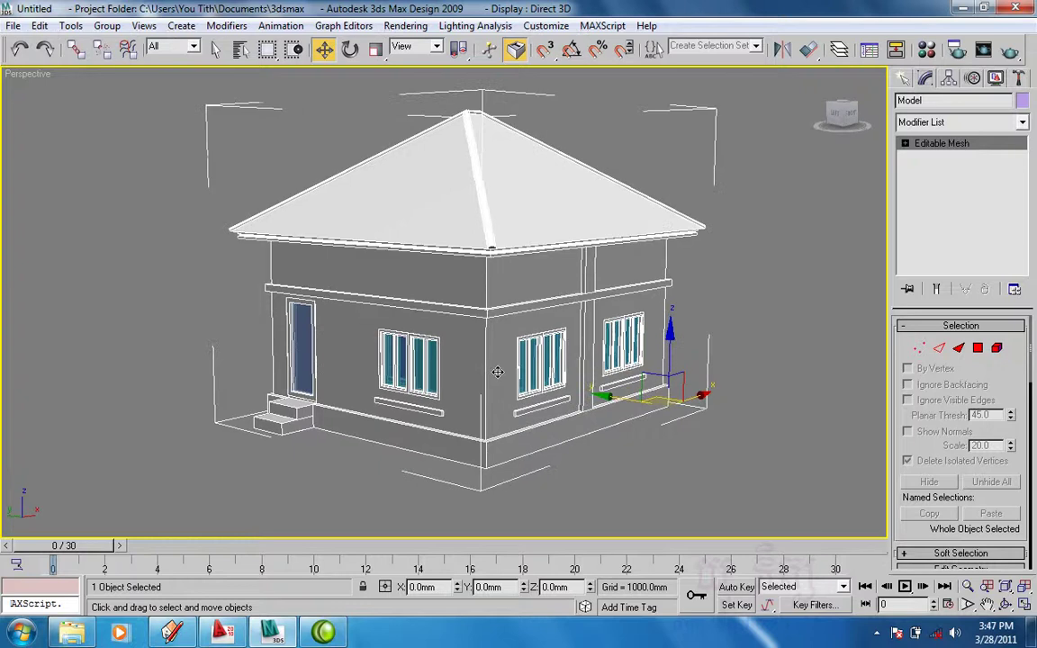
key("shift+q")
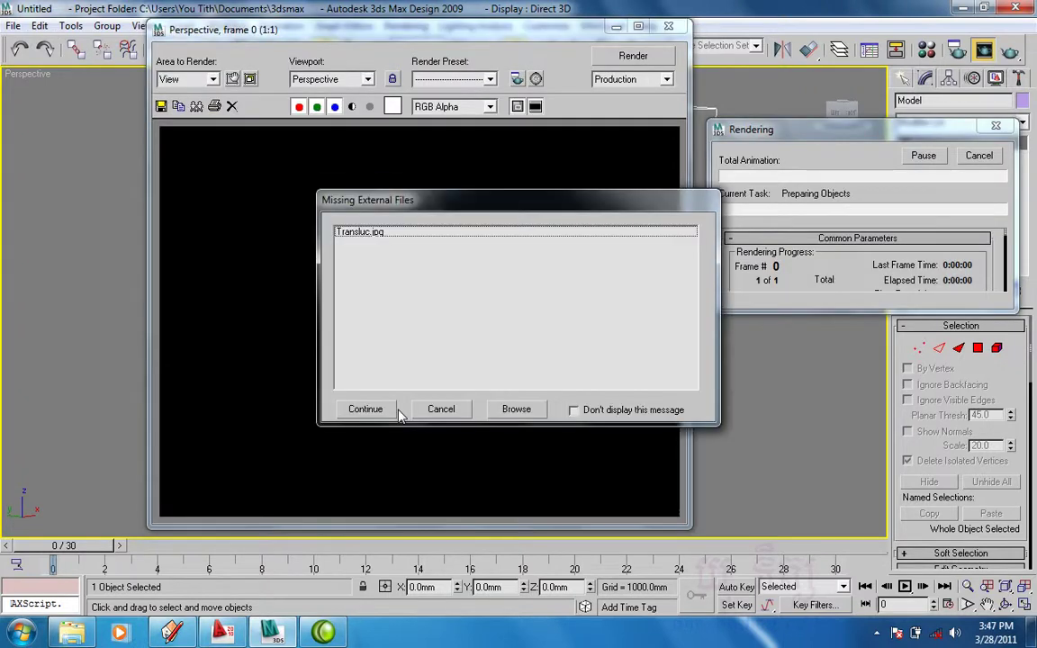
Render the Perspective view without the missing Transluc.jpg, close the frame, then nudge the house down
left_click(369, 410)
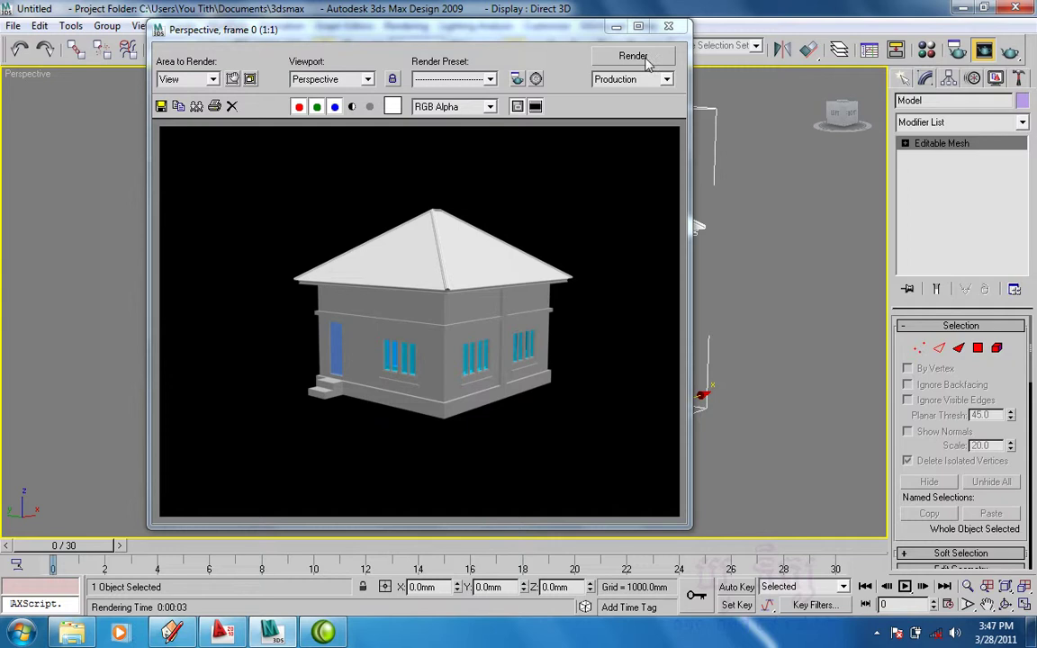
left_click(667, 25)
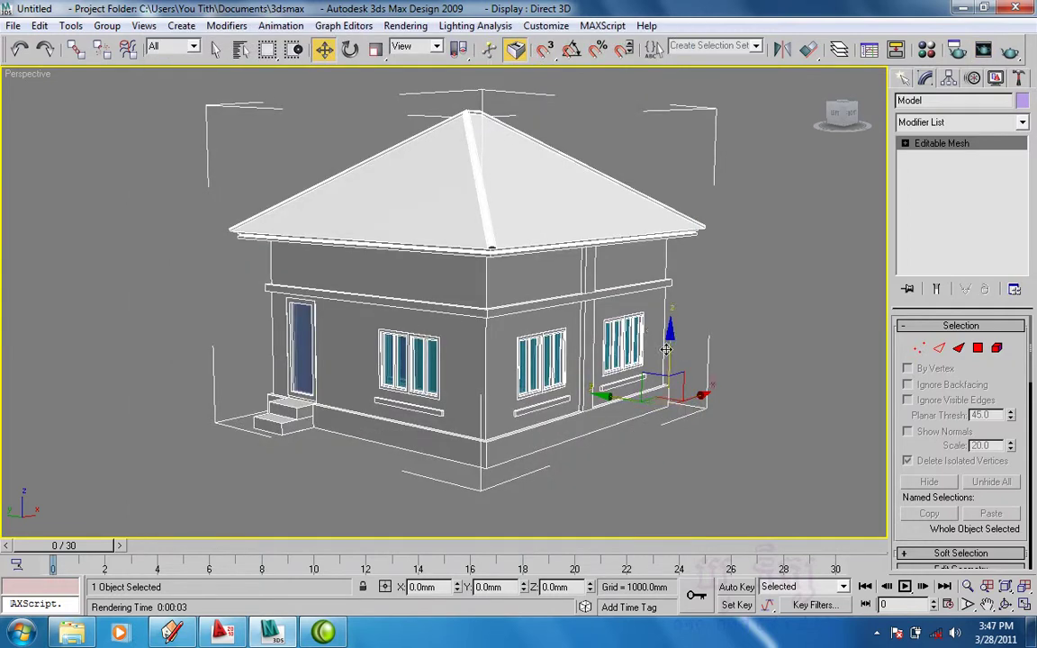
mouse_move(666, 349)
left_mouse_down()
mouse_move(671, 309)
mouse_move(655, 372)
left_mouse_up()
left_click(467, 468)
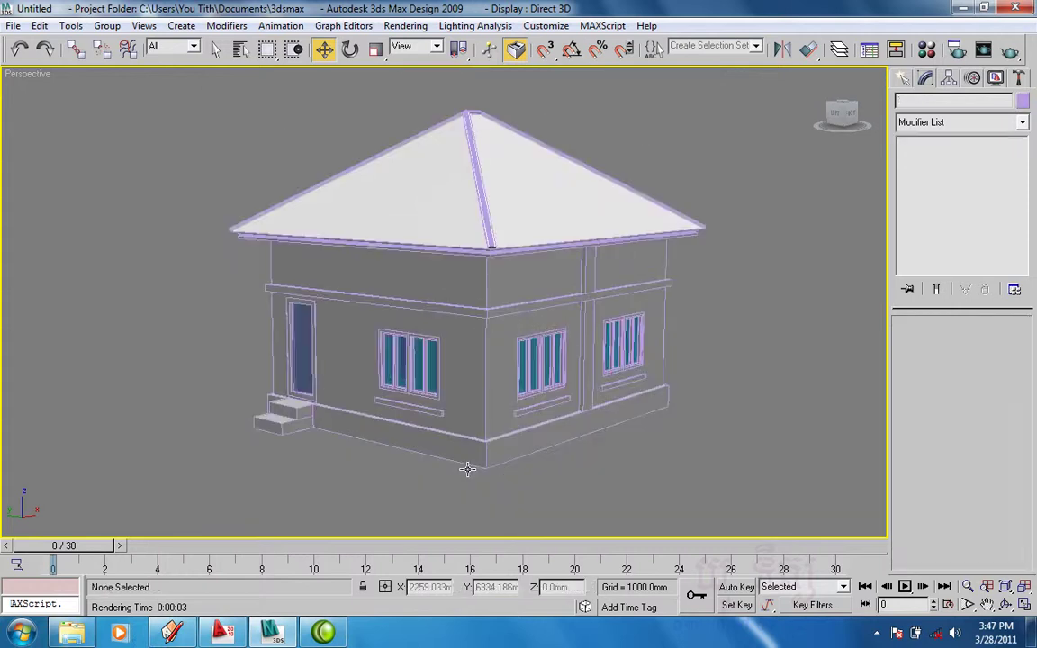